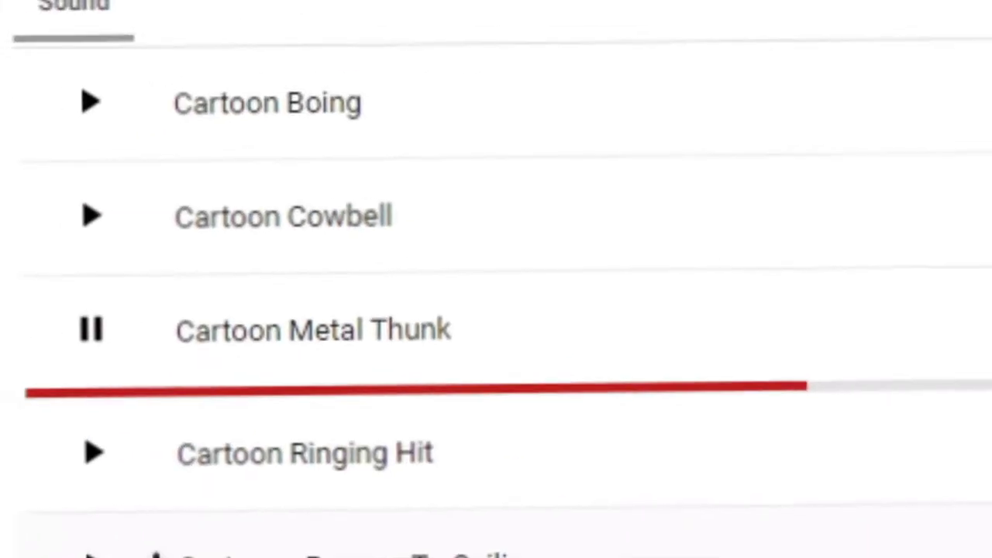
- Download the Cartoon Metal Thunk sound effect, switch to Cubase and import it on a new track starting at bar 1
click(91, 329)
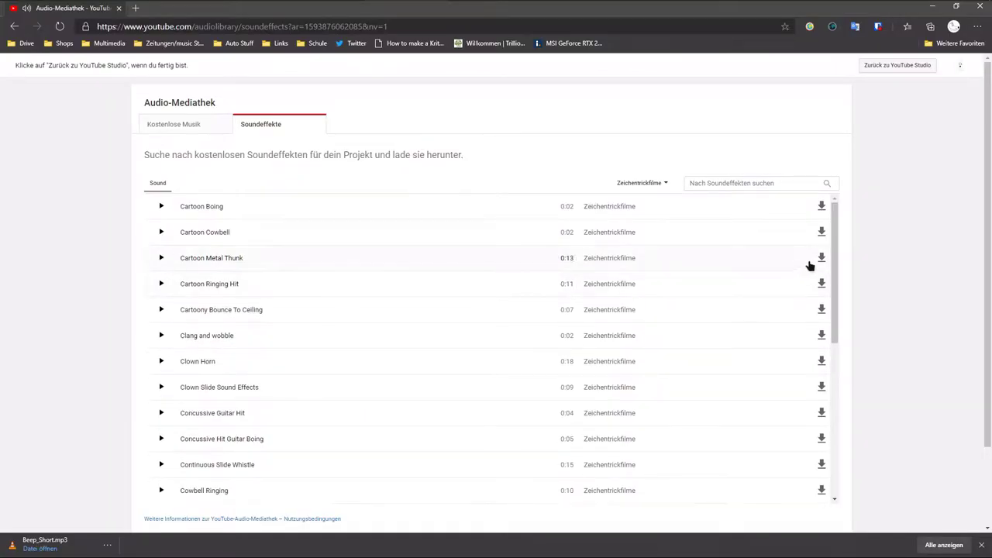
click(822, 258)
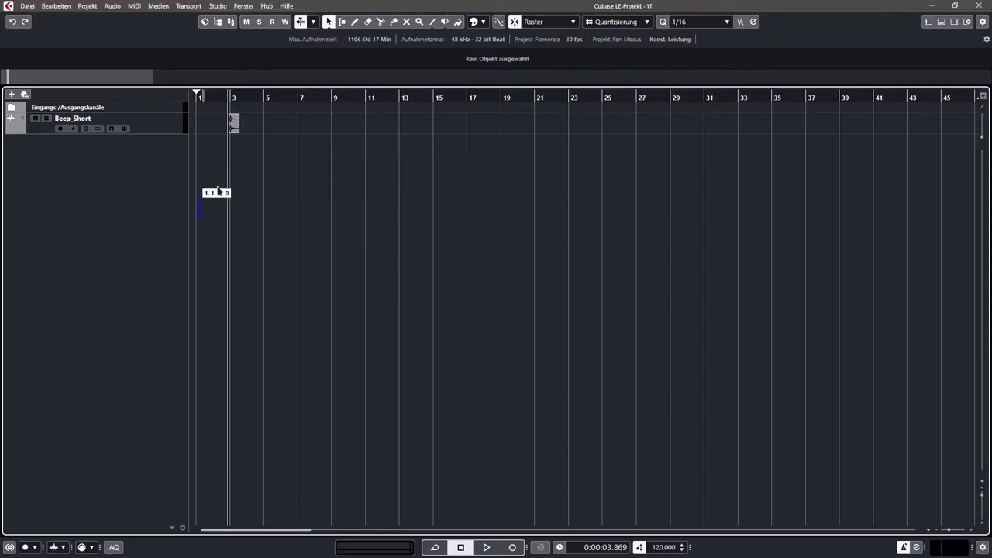
drag(218, 190, 220, 191)
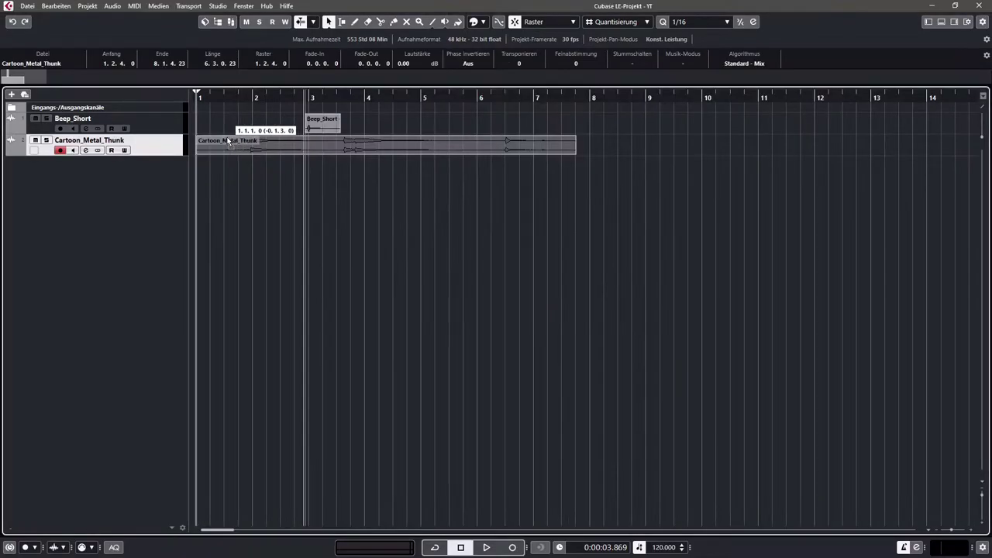
- Play back the soloed Cartoon_Metal_Thunk clip to locate its individual hits, including the one between bars 6 and 7
key(space)
key(space)
click(244, 103)
click(250, 97)
key(space)
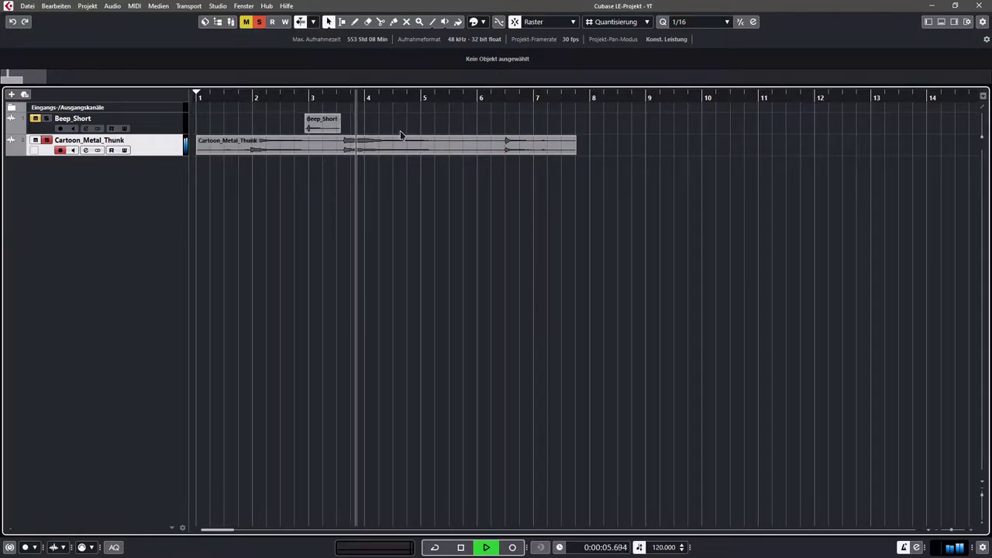
key(space)
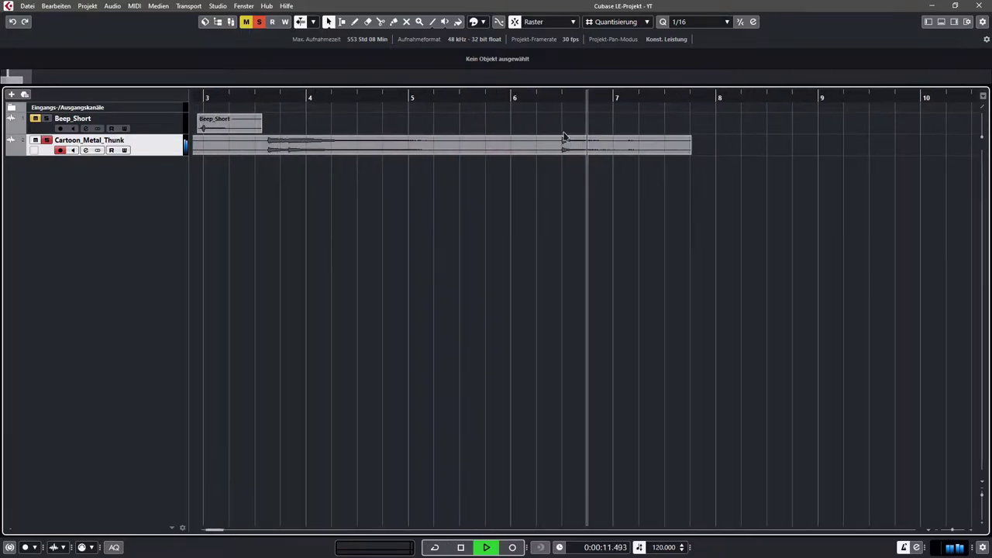
key(space)
click(558, 100)
key(space)
key(space)
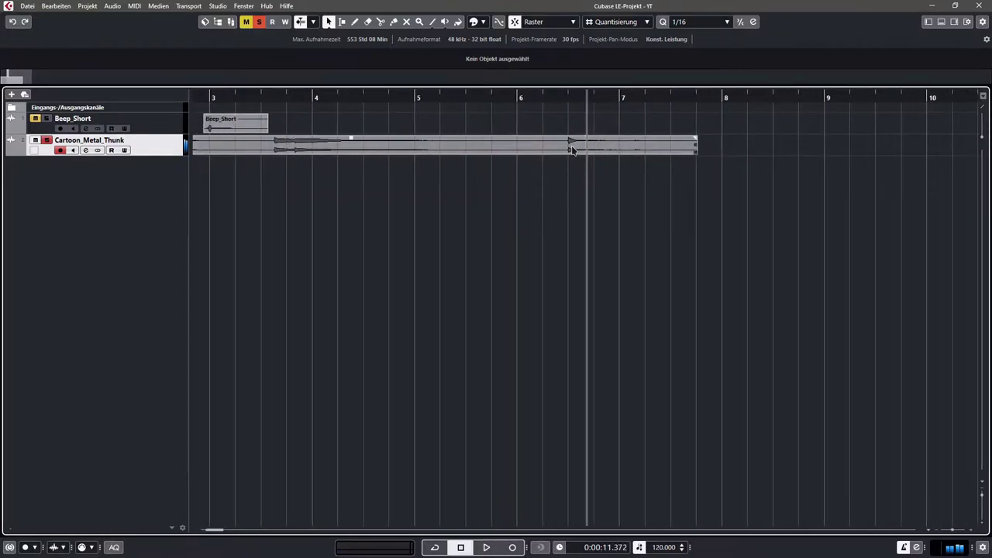
- Cut the Cartoon_Metal_Thunk clip just before the hit near 6.3 and arrange the separate hits between bars 1 and 2.4
scroll(574, 149, up, 5)
key(3)
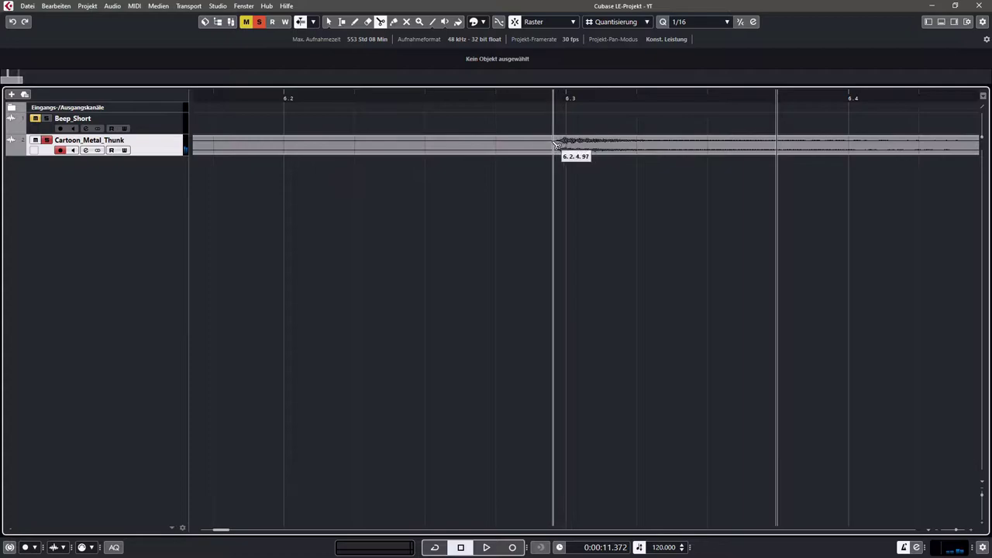
click(611, 45)
key(5)
click(479, 43)
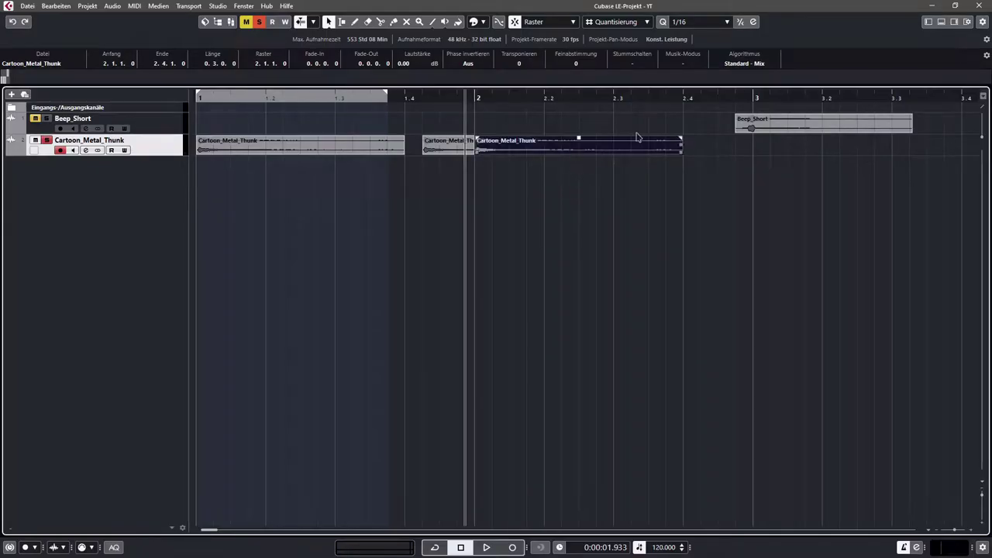
- Play the arranged Cartoon_Metal_Thunk hits from the project start to check their rhythm
key(period)
key(space)
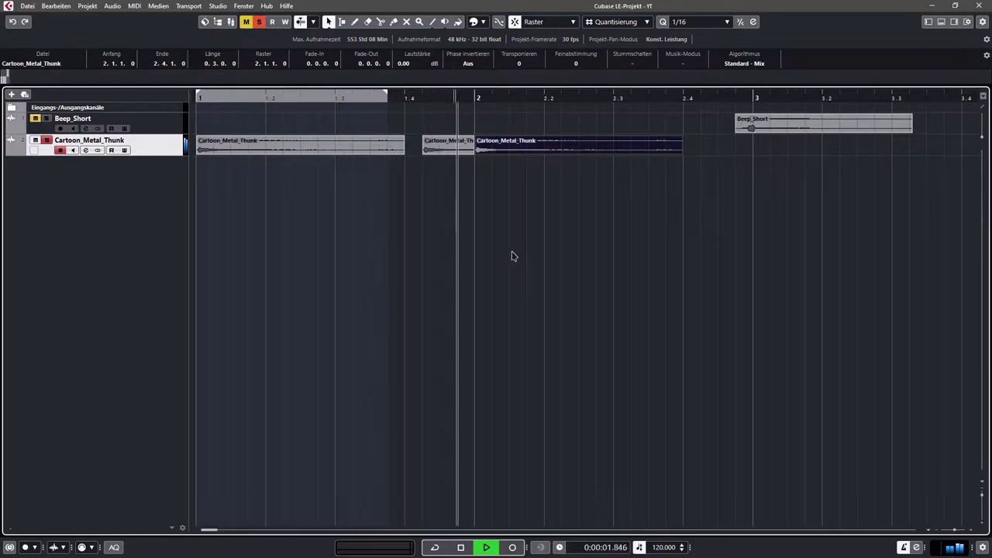
click(590, 242)
key(space)
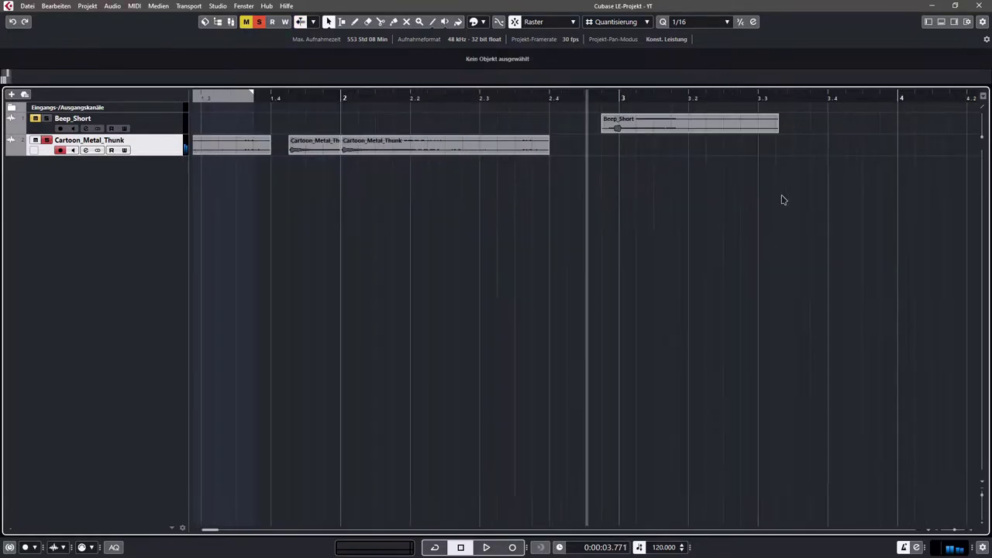
key(g)
drag(563, 173, 215, 154)
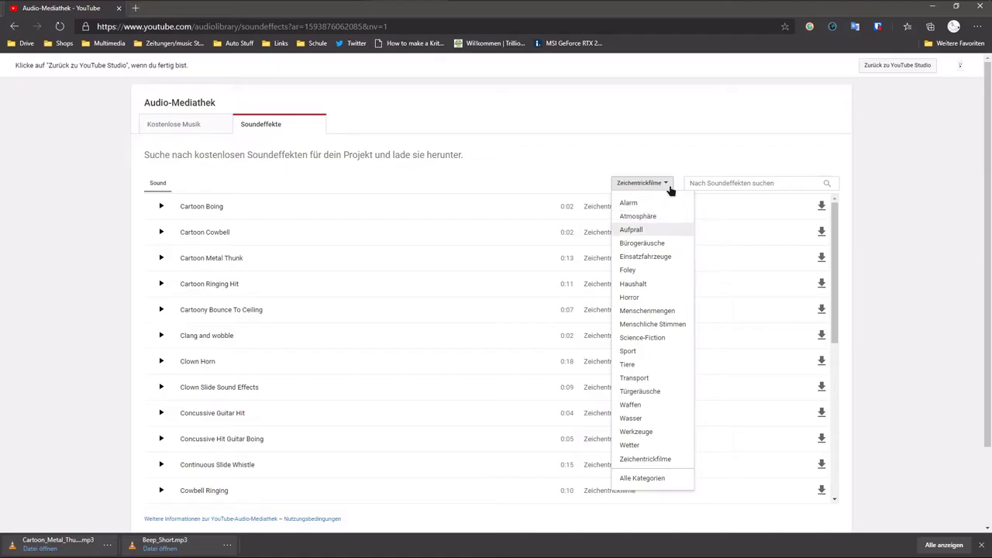
- Switch to the YouTube audio library and filter the sound effects to the Aufprall category
key(Down)
key(Down)
key(Down)
key(Down)
key(Down)
key(Down)
key(Down)
key(Up)
key(Up)
key(Up)
key(Up)
key(Up)
key(Up)
key(Up)
key(Return)
- Preview Bamboo Drop and Tumble and Body Punch Series, and download Body Punch Series
scroll(256, 321, down, 5)
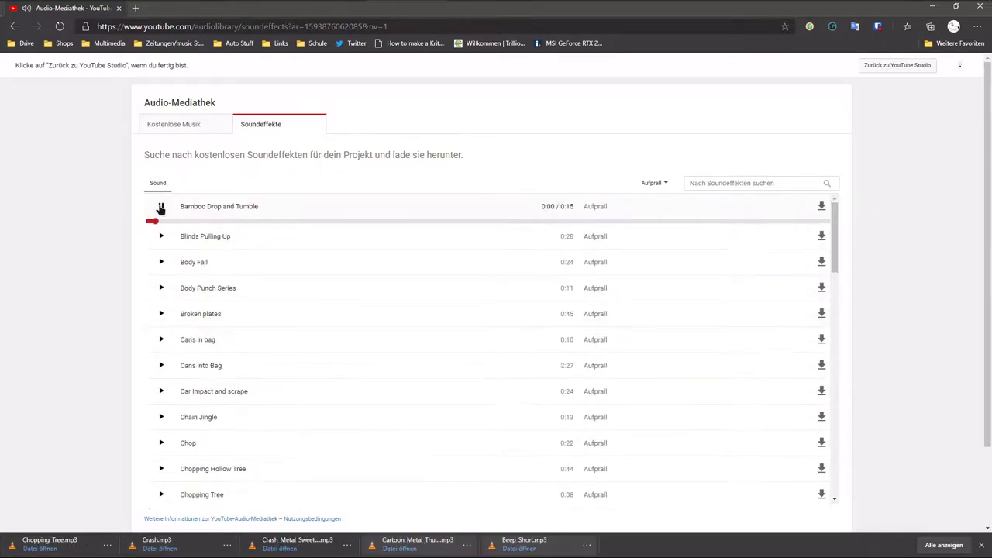
click(160, 210)
scroll(246, 308, down, 3)
scroll(240, 310, up, 1)
click(161, 238)
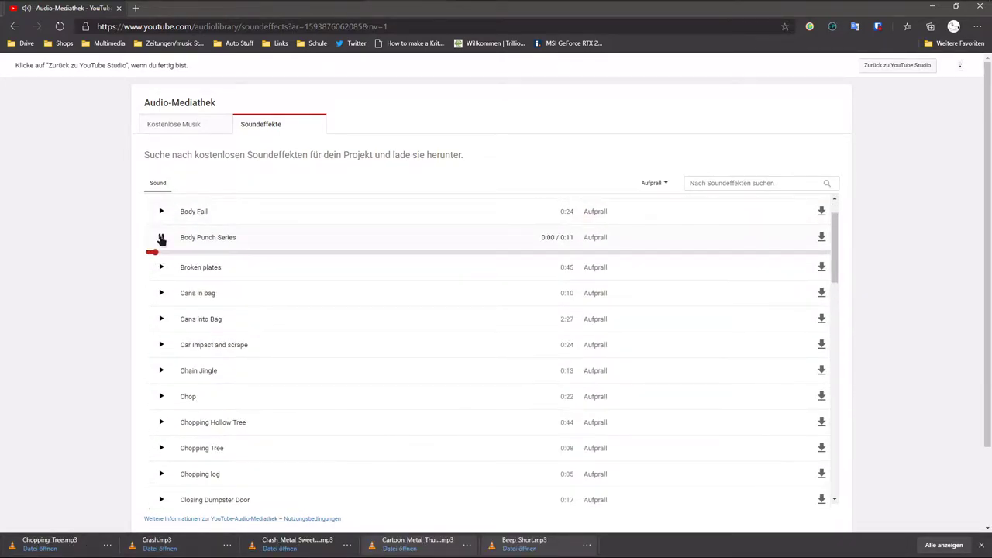
click(161, 238)
click(821, 237)
- Find Face Hit Series further down the impact sounds, preview it and download it
scroll(465, 349, down, 5)
click(162, 366)
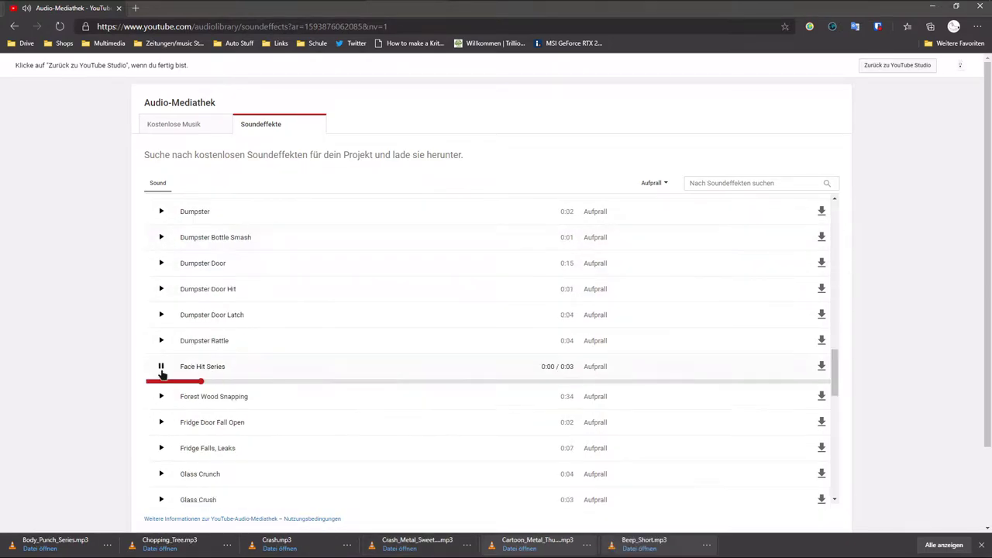
click(161, 370)
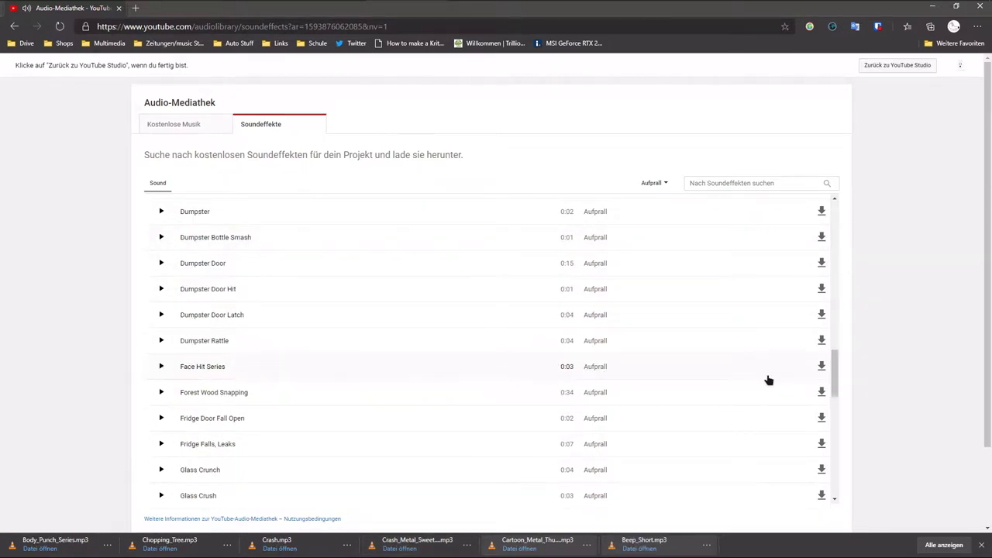
click(822, 366)
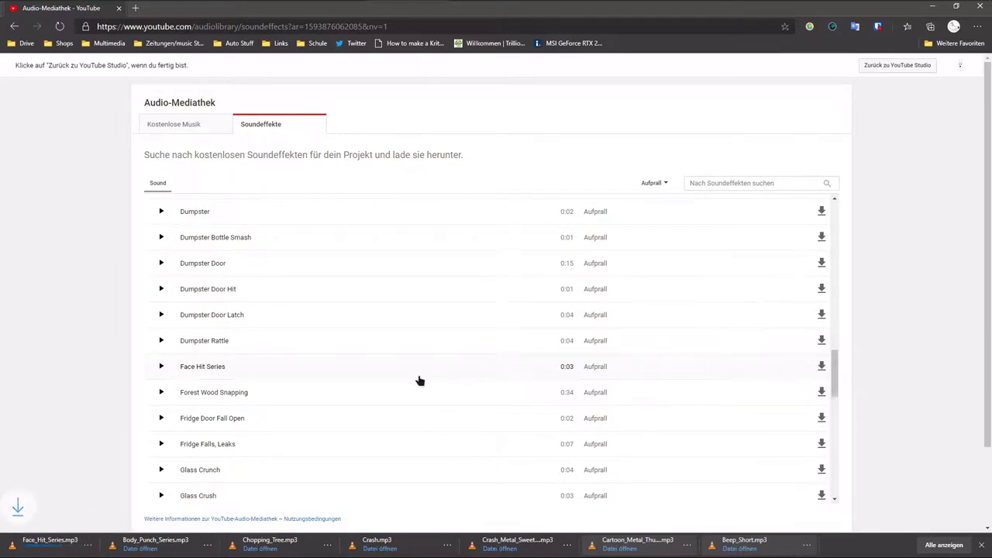
scroll(233, 400, down, 3)
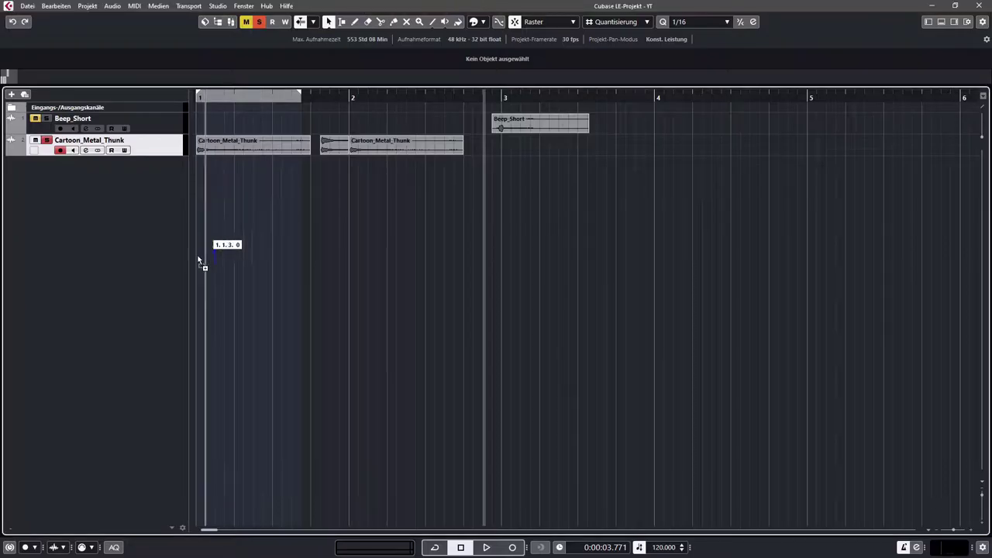
- Switch to Cubase, import Body_Punch_Series and Face_Hit_Series on new tracks, and play them together
drag(199, 262, 200, 262)
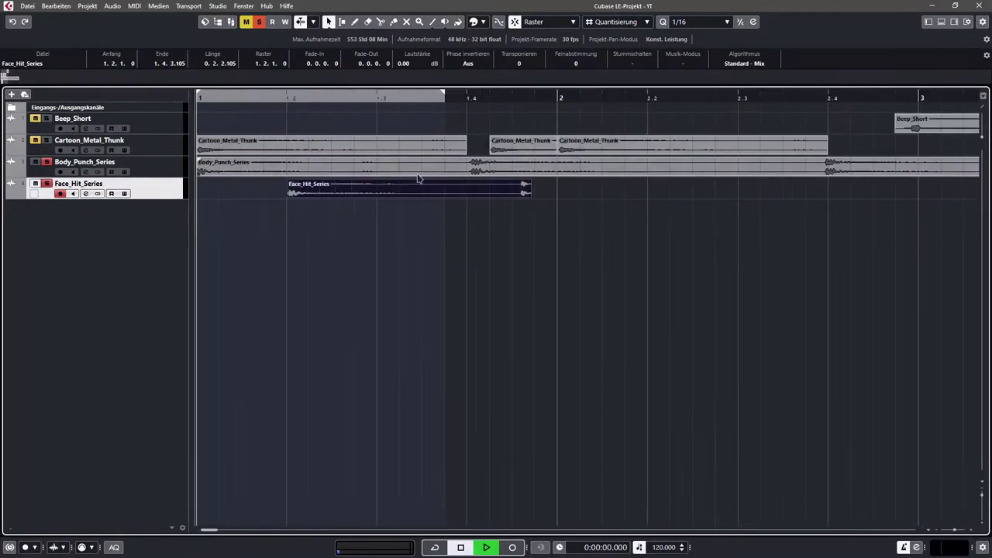
key(space)
click(529, 206)
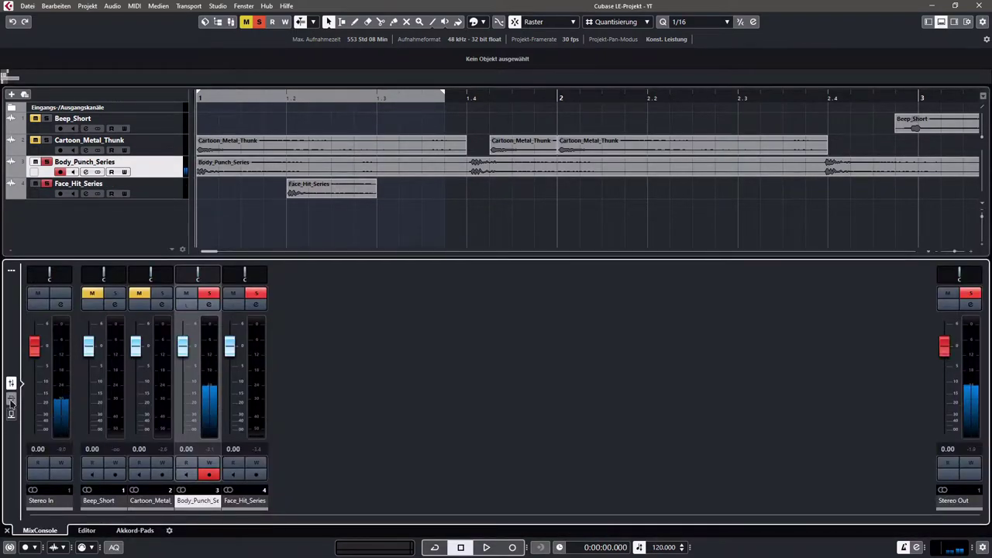
- Show the channel inserts in the MixConsole and insert TDR Nova on the Body_Punch_Series channel
click(10, 398)
click(197, 330)
text(nov)
key(Return)
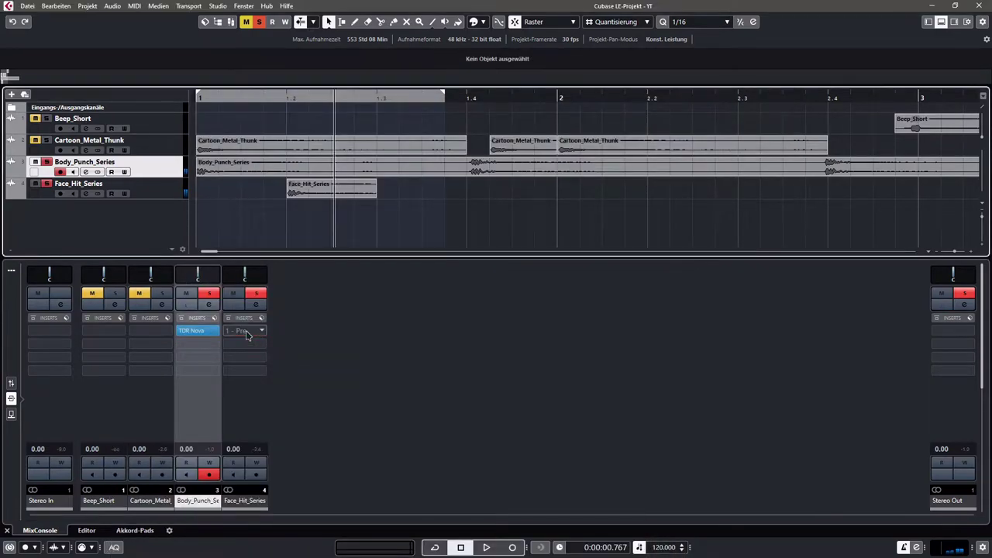
- Insert TDR Nova on the Face_Hit_Series channel and raise its high-pass filter to 176 Hz
click(247, 335)
text(nov)
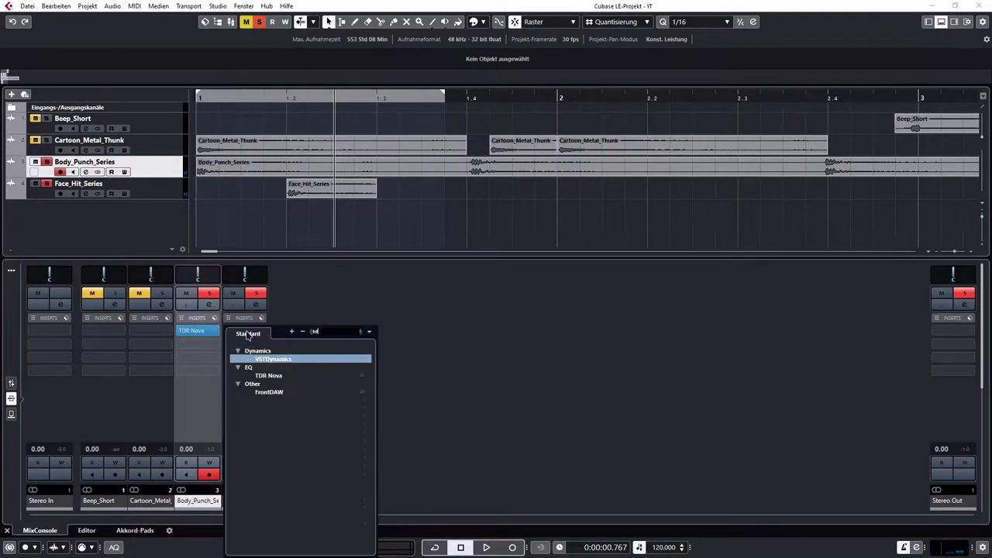
key(Return)
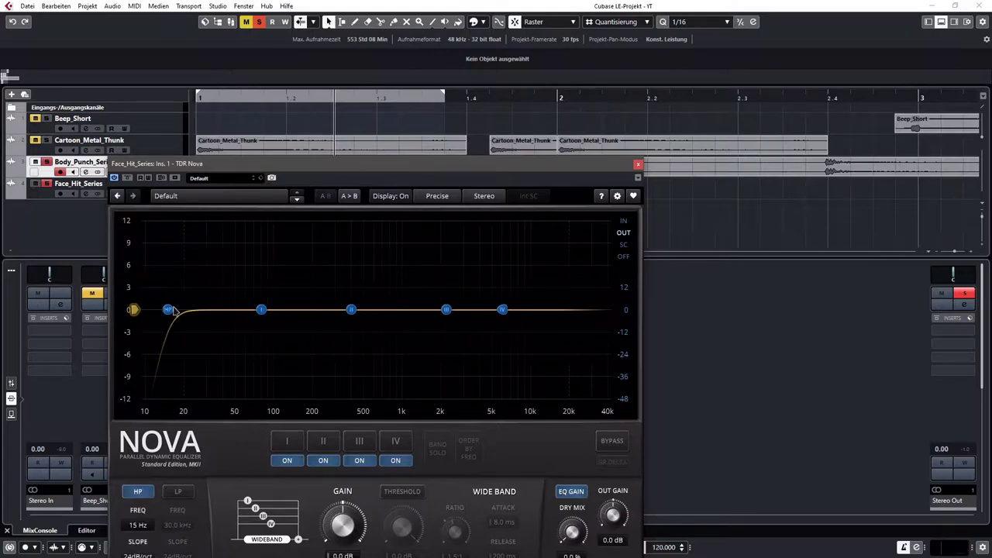
click(300, 102)
key(KP_Decimal)
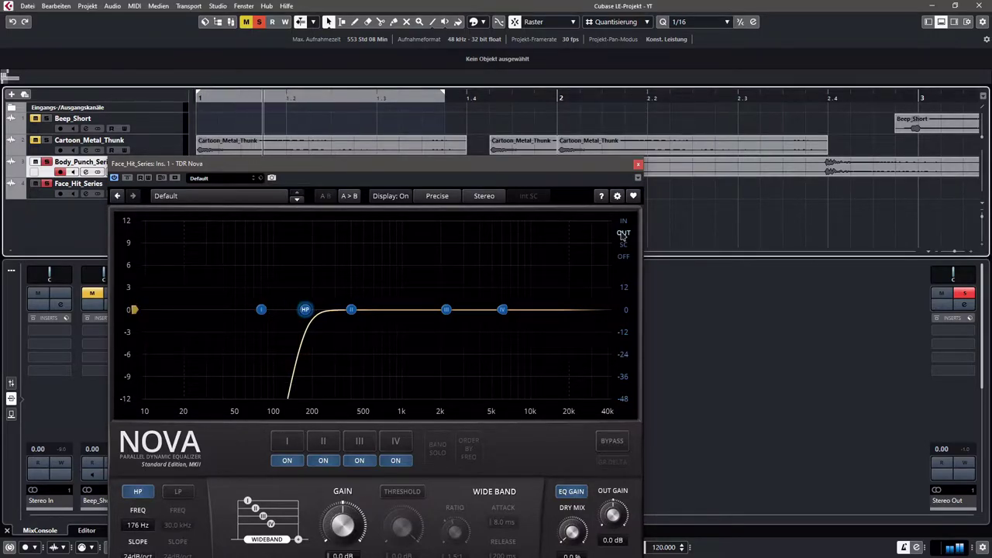
click(638, 164)
- Play back the repeated Body_Punch_Series hits layered with Face_Hit_Series
key(space)
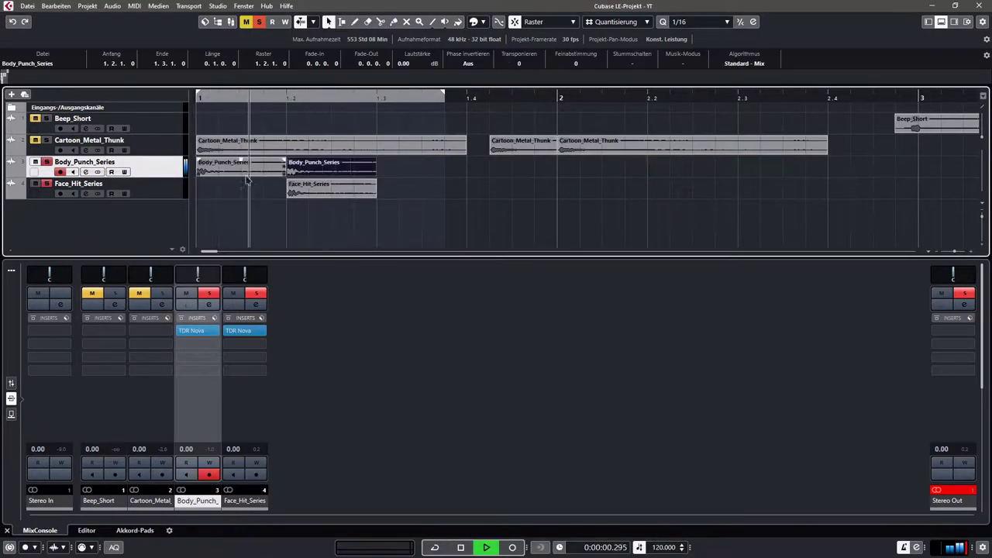
key(space)
click(397, 208)
key(g)
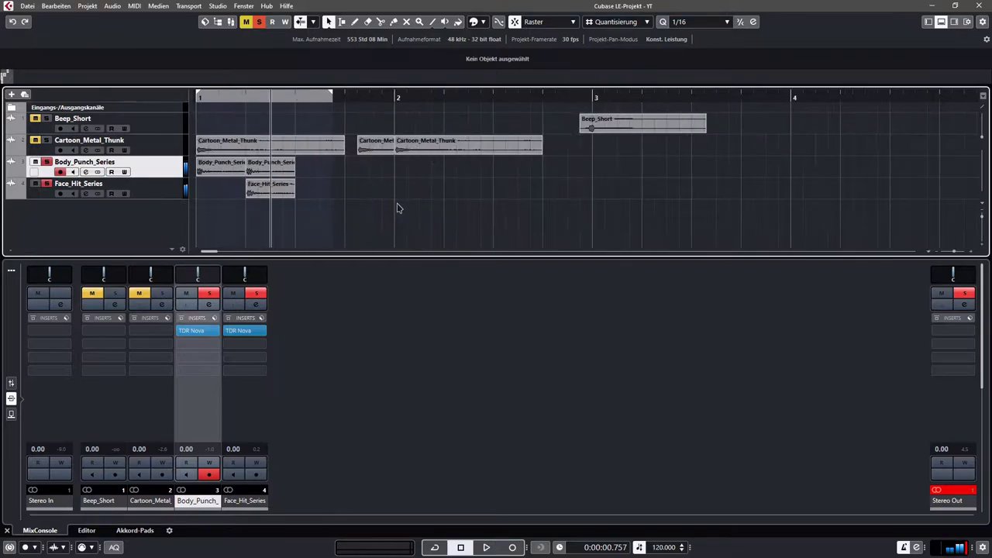
- Audition the long Cartoon_Metal_Thunk clip and trim it to the single hit between about 8.2 and 9.2
click(155, 138)
click(236, 93)
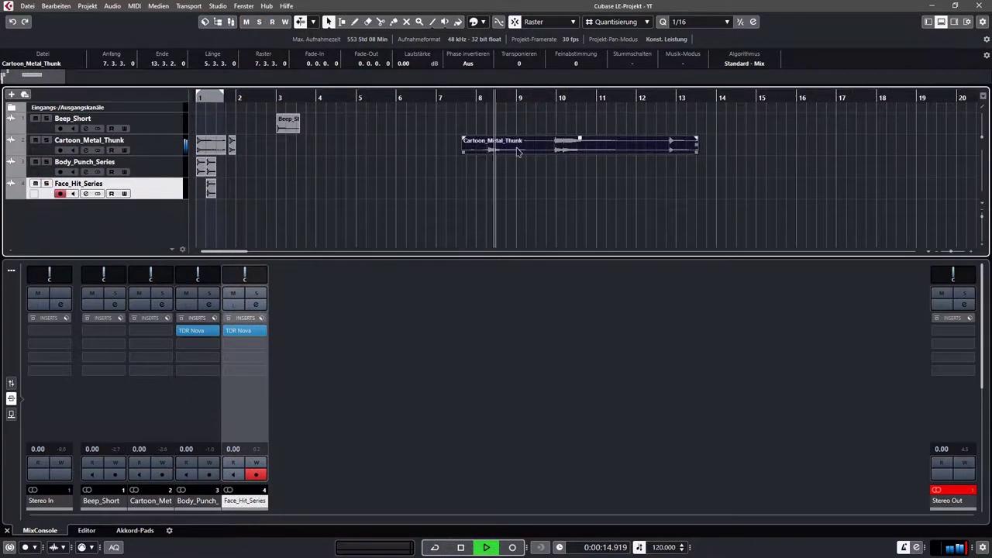
key(space)
scroll(493, 147, up, 6)
click(468, 100)
scroll(478, 134, up, 3)
click(448, 154)
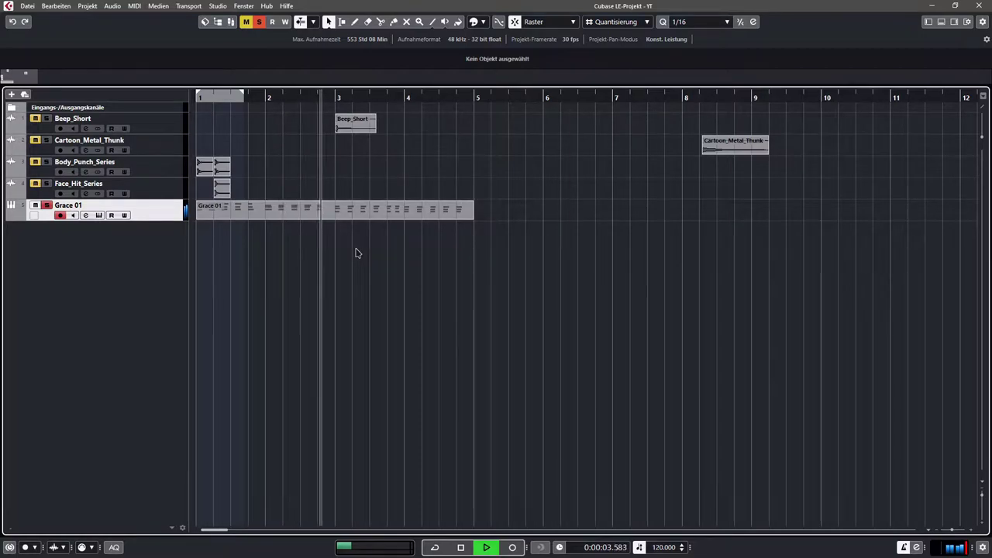
- Solo the Body_Punch_Series and Face_Hit_Series tracks alongside Grace 01 and play them from near the project start
key(space)
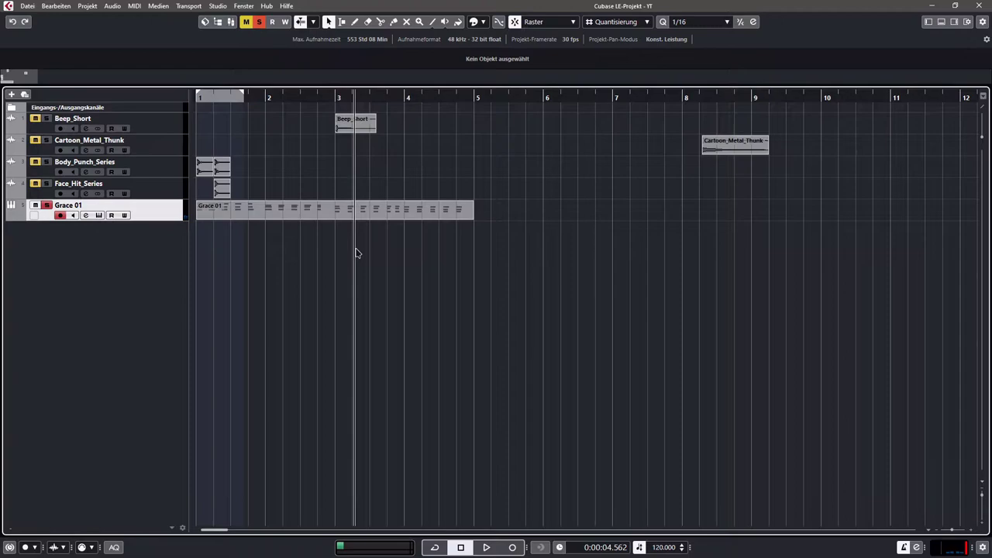
click(141, 164)
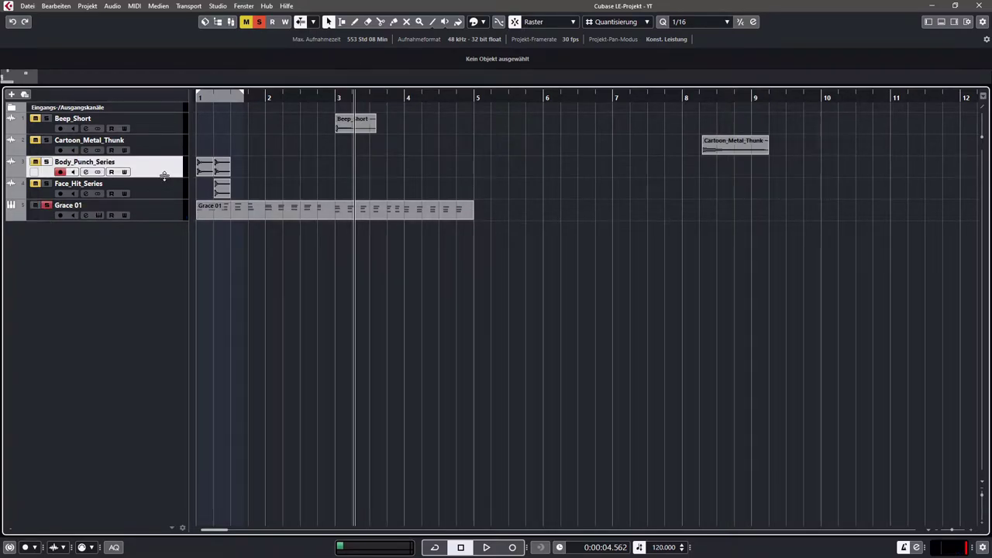
click(169, 195)
scroll(249, 155, up, 4)
scroll(248, 155, left, 2)
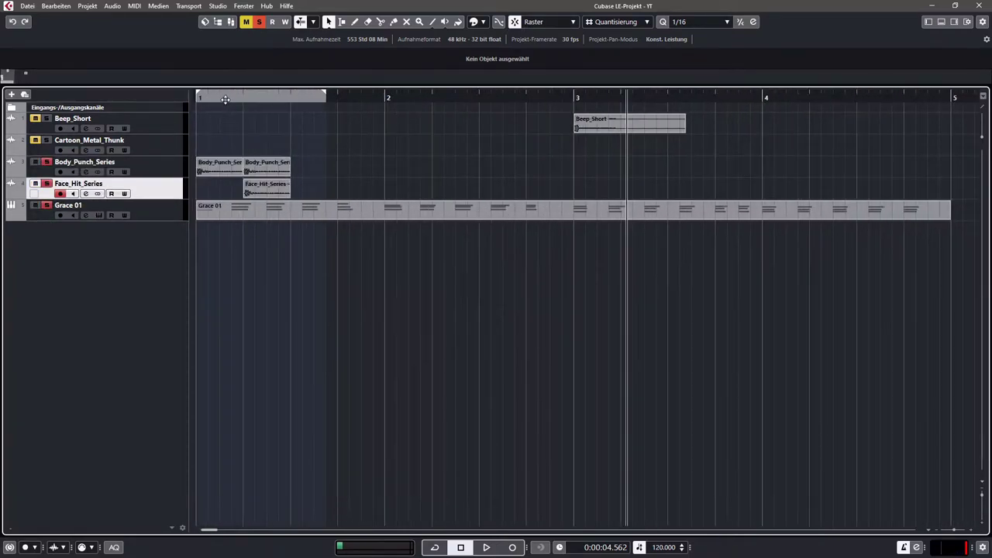
click(224, 97)
key(space)
key(space)
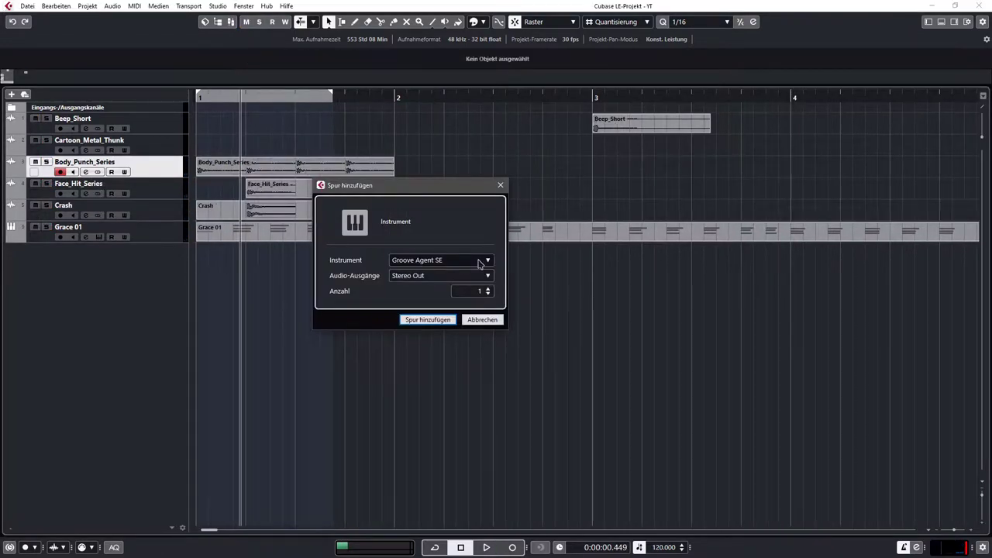
- Add one Groove Agent SE instrument track routed to Stereo Out
key(alt+Tab)
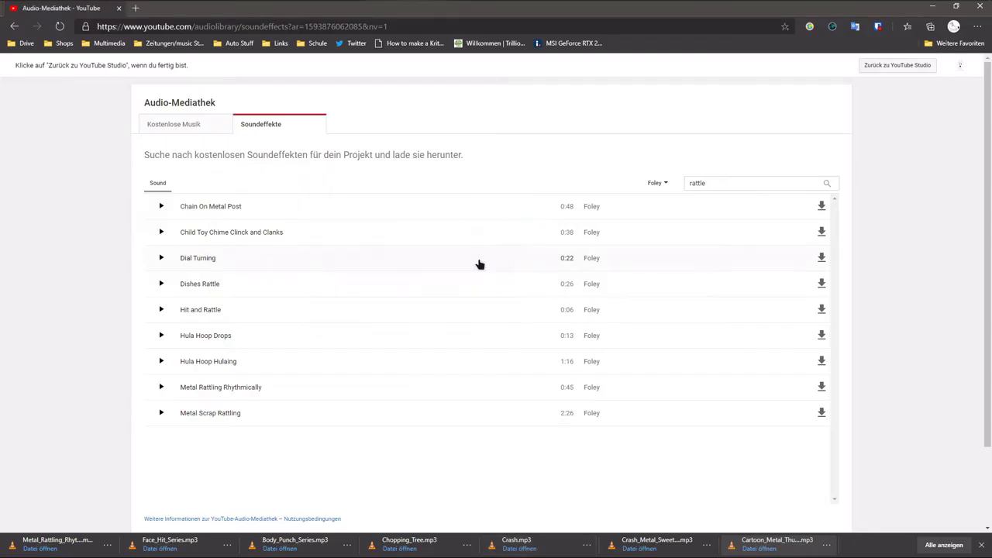
key(alt+Tab)
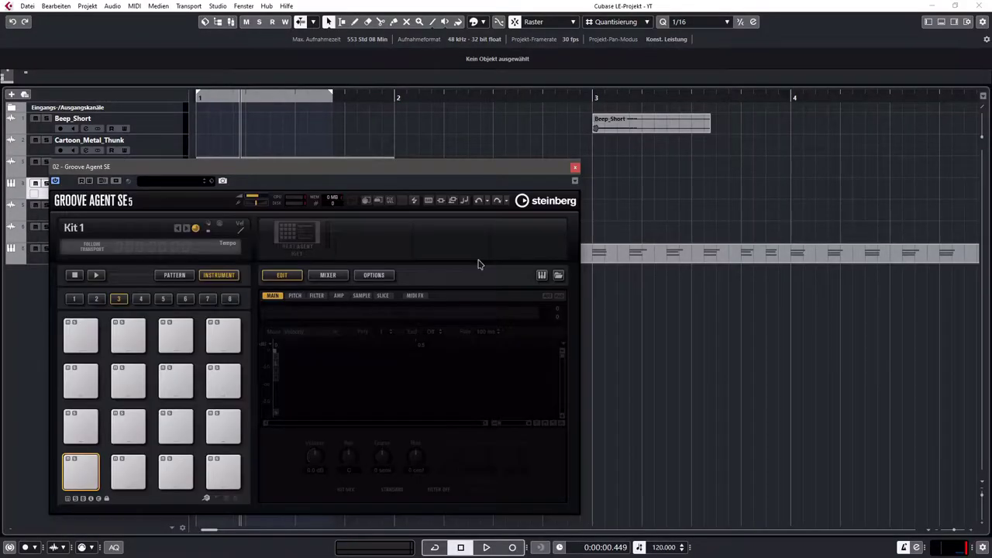
- Open the Body_Punch_Series part for editing and load its first hit onto the C1 pad of Groove Agent SE
drag(389, 169, 655, 201)
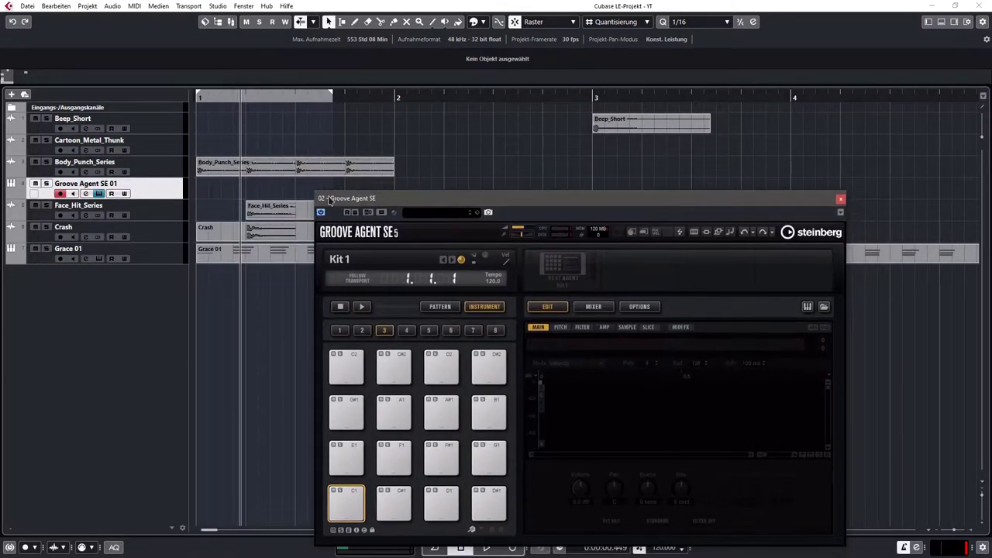
double_click(261, 172)
drag(30, 360, 346, 504)
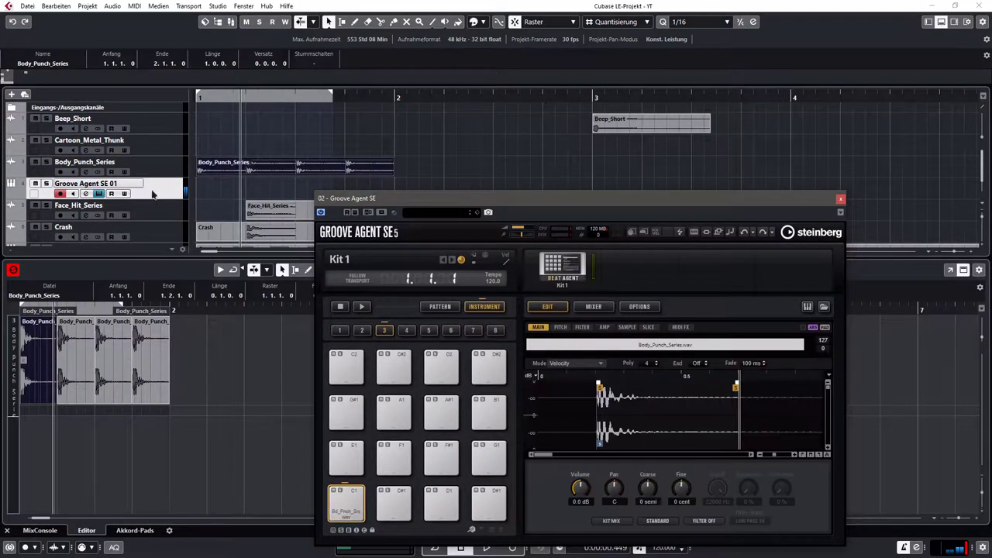
- Load the first Face_Hit_Series hit onto the C#1 pad of Groove Agent SE
click(247, 175)
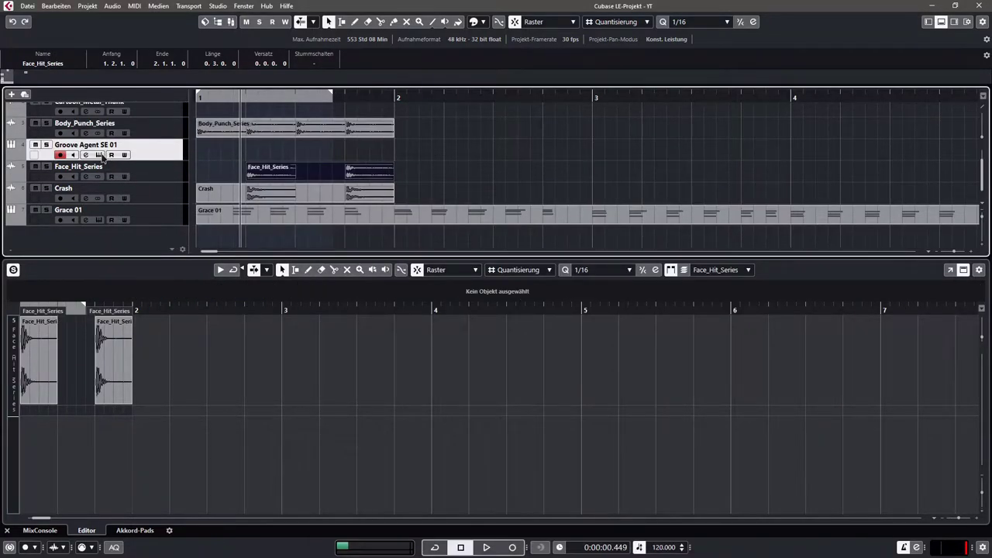
click(102, 155)
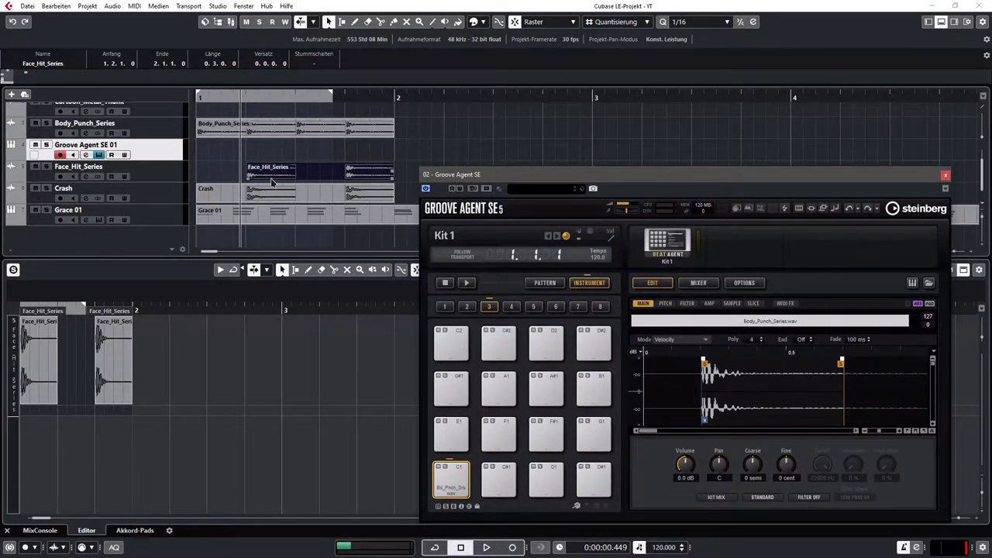
drag(271, 182, 506, 489)
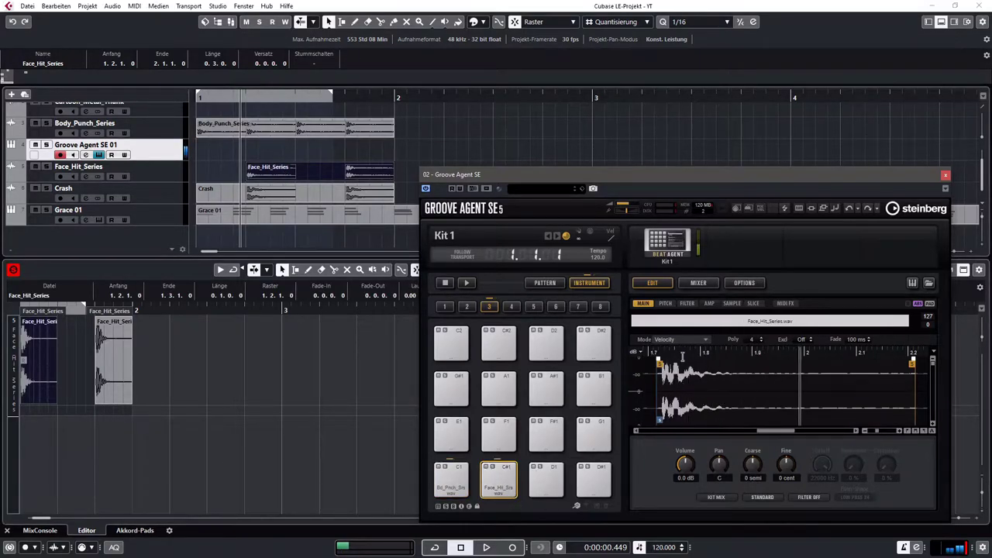
- Set the C#1 pad's sample mode to Layer and add the Crash hit to the same pad
click(671, 341)
click(679, 365)
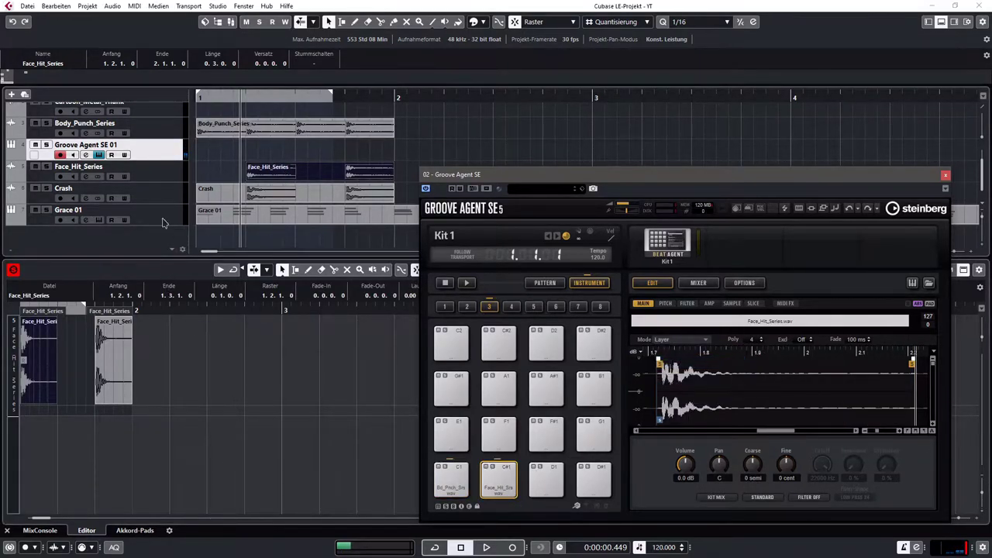
drag(266, 193, 503, 490)
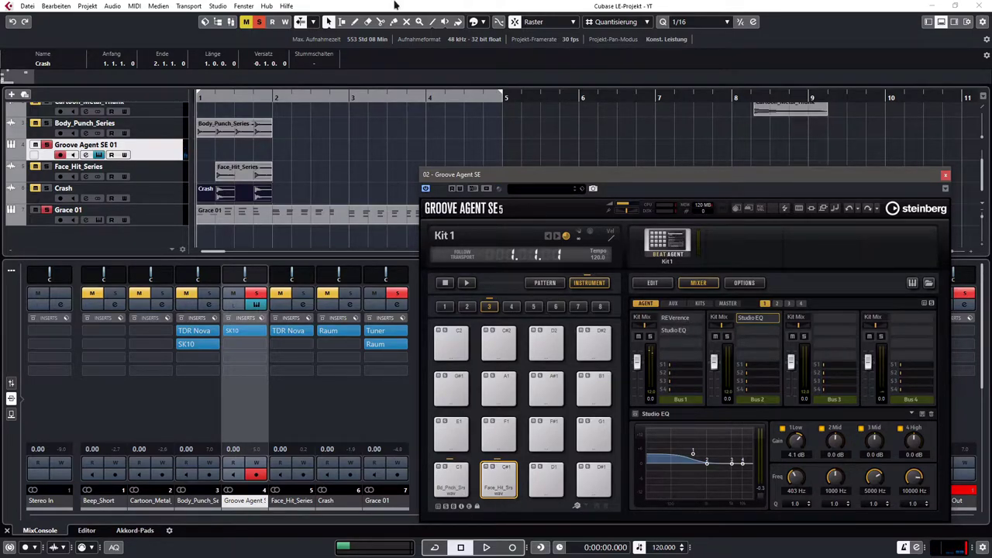
click(944, 175)
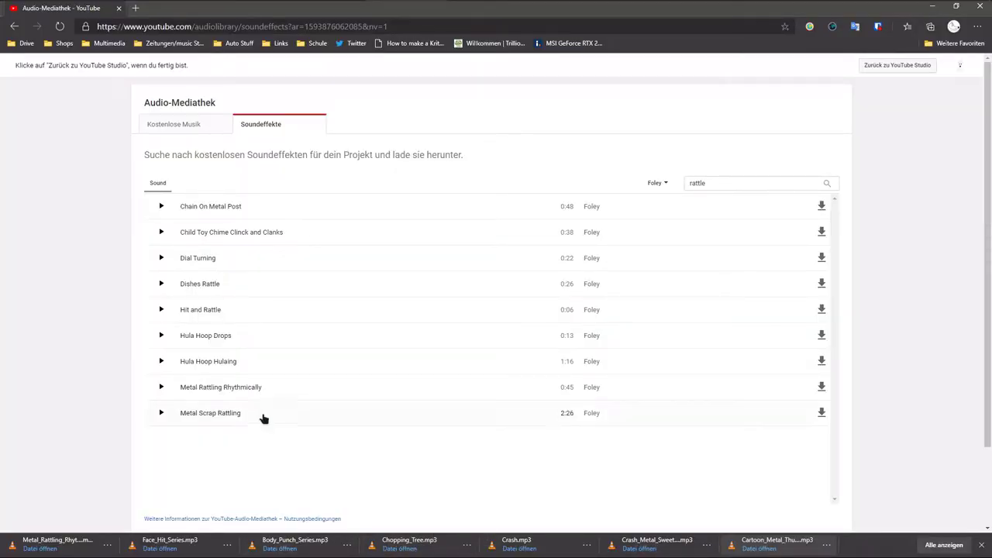
- Filter the YouTube sound effects to the Aufprall category and preview one of the impact sounds
click(659, 184)
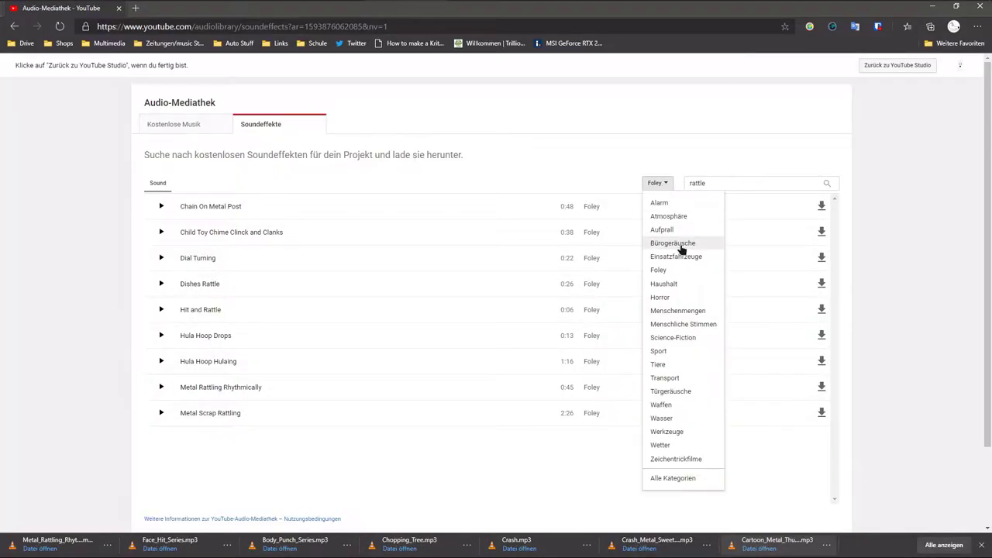
click(681, 233)
scroll(266, 377, down, 5)
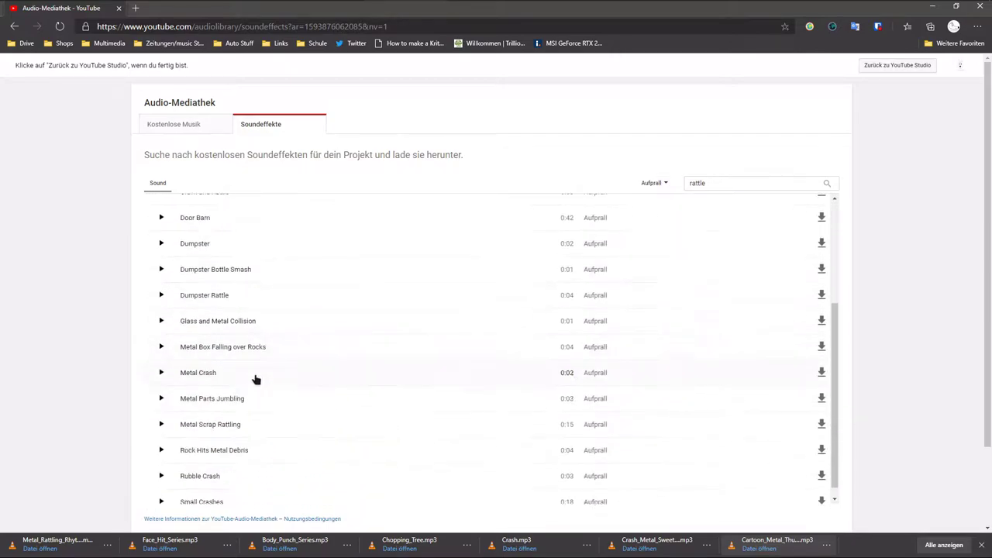
click(161, 388)
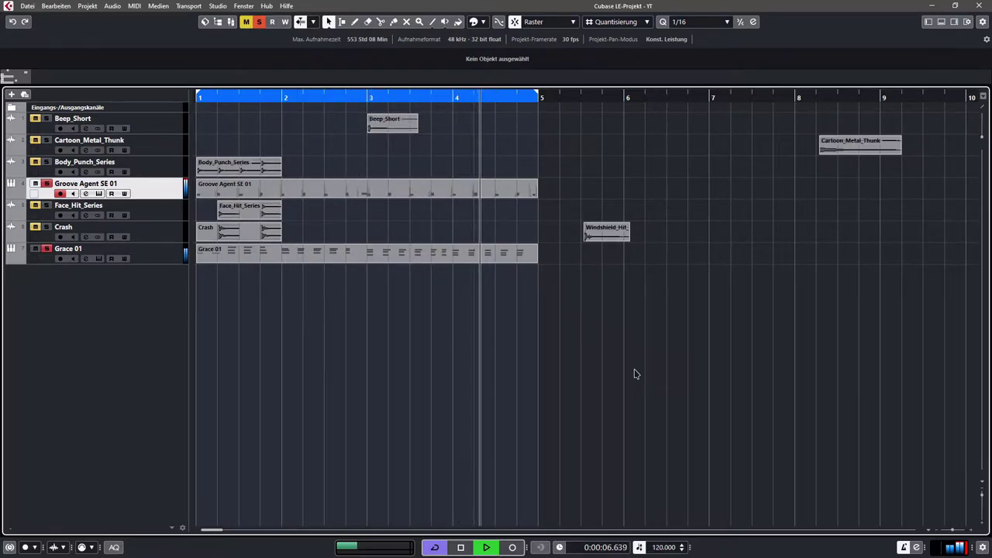
- Stop the Cubase playback and return the project cursor to the start of bar 1
key(space)
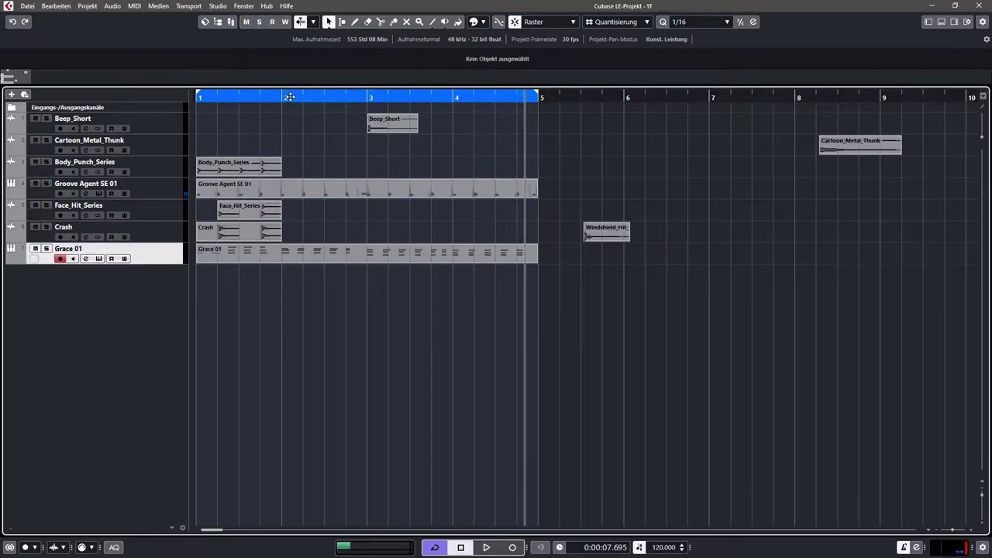
click(199, 98)
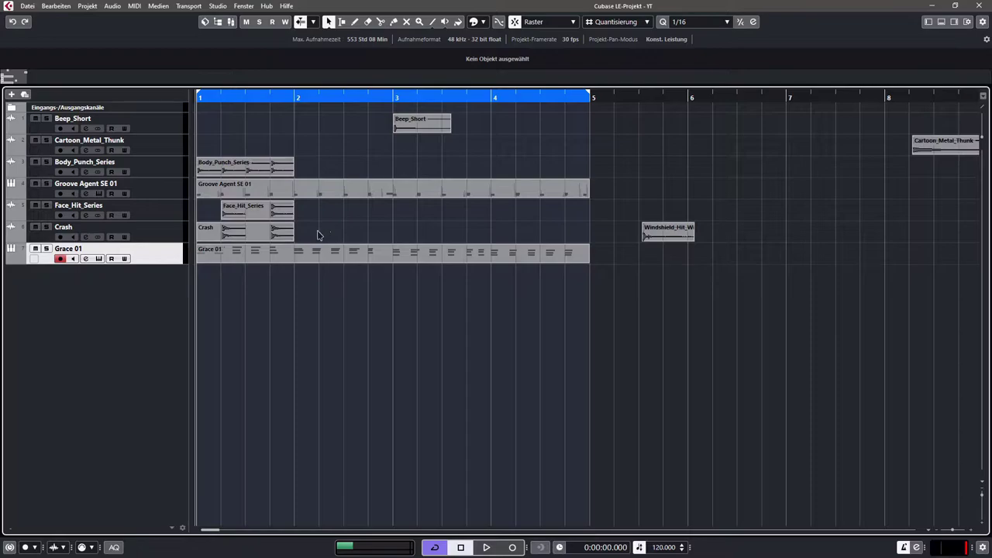
click(238, 209)
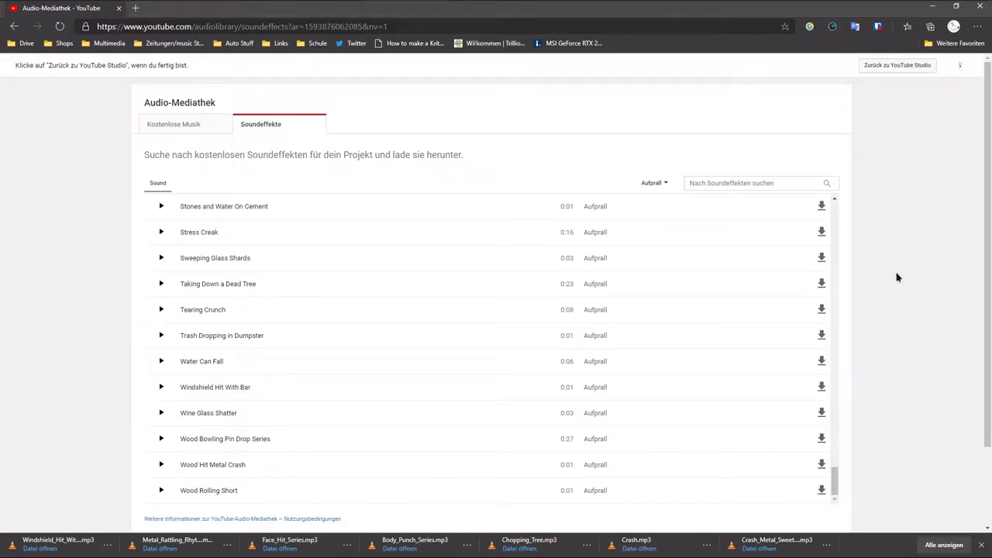
- Switch the YouTube sound effects list from the Aufprall category to Wasser
click(651, 183)
click(650, 183)
click(648, 184)
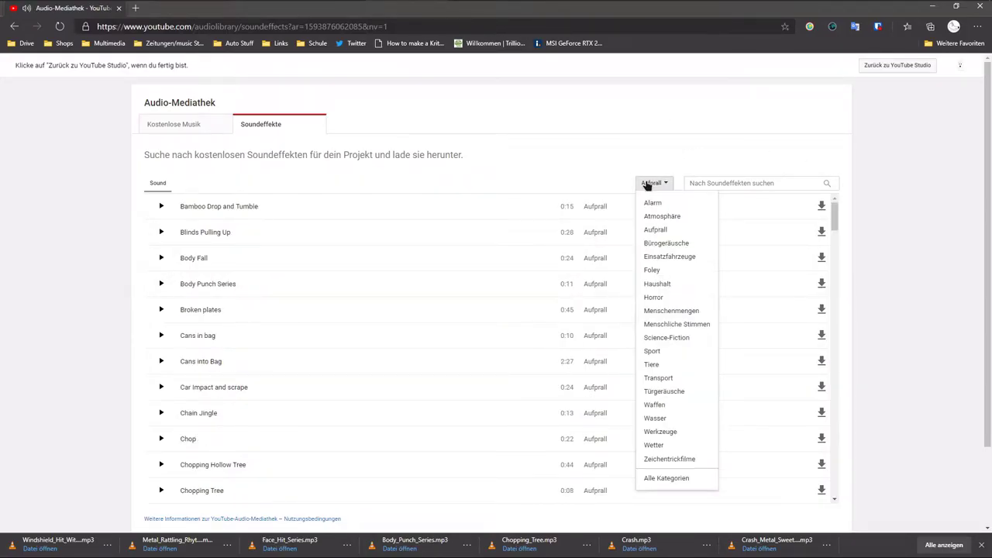
key(Down)
key(Down)
key(Down)
key(Down)
key(Down)
key(Down)
key(Down)
key(Down)
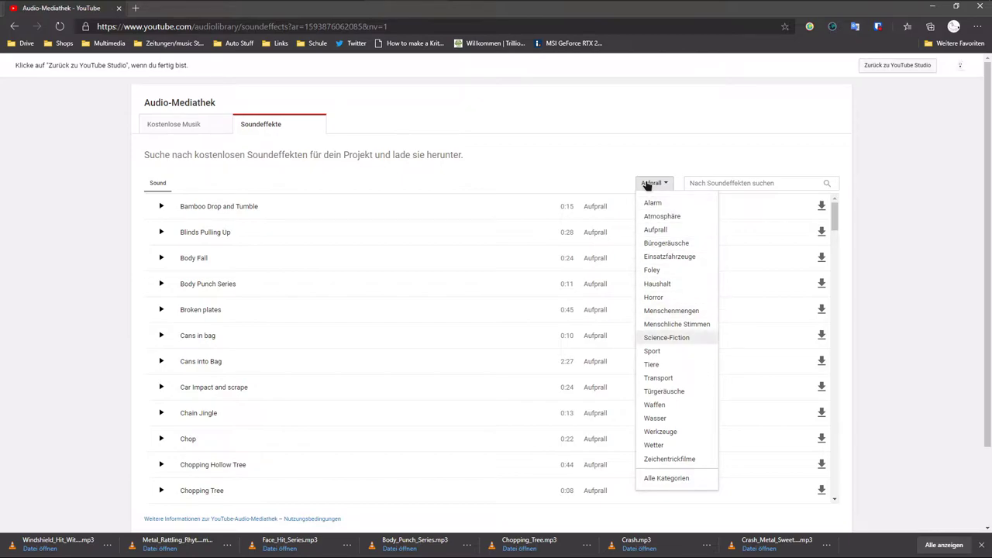
key(Down)
key(Down)
key(Down)
key(Down)
key(Return)
- Preview the Air Woosh Underwater and Cooking Pot Filling In Sink Slowly effects
click(161, 207)
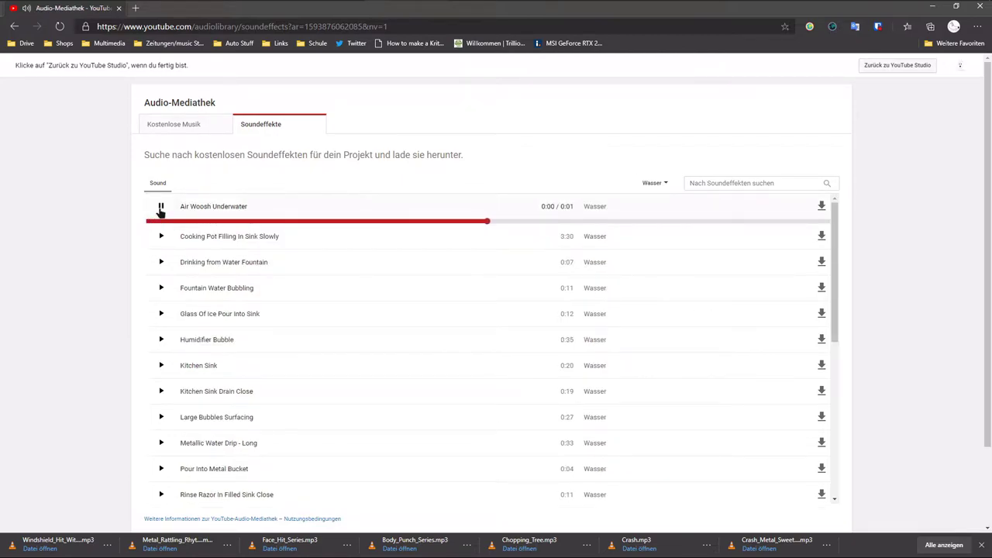
click(162, 232)
click(161, 232)
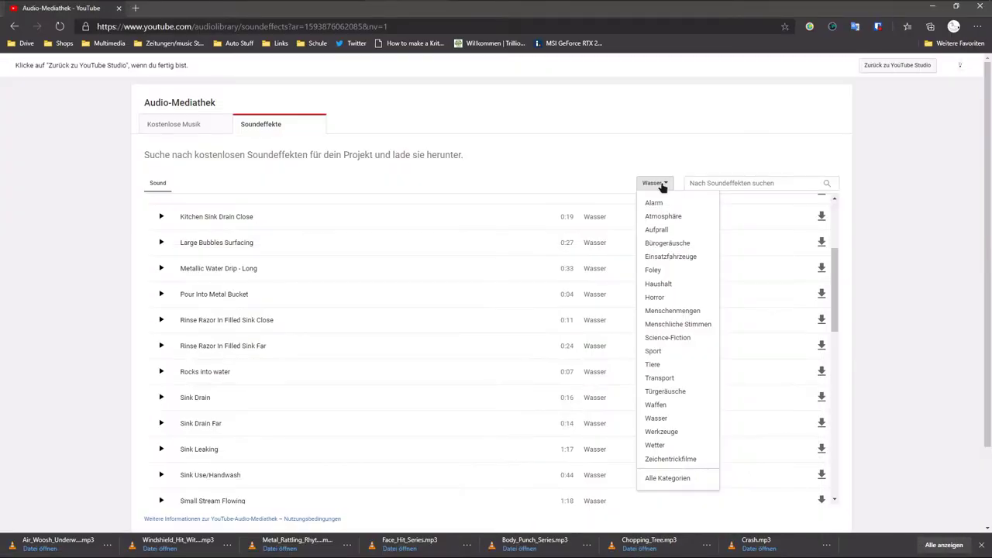
- Switch the sound effects list to the Foley category
key(Down)
key(Down)
key(Down)
key(Down)
key(Down)
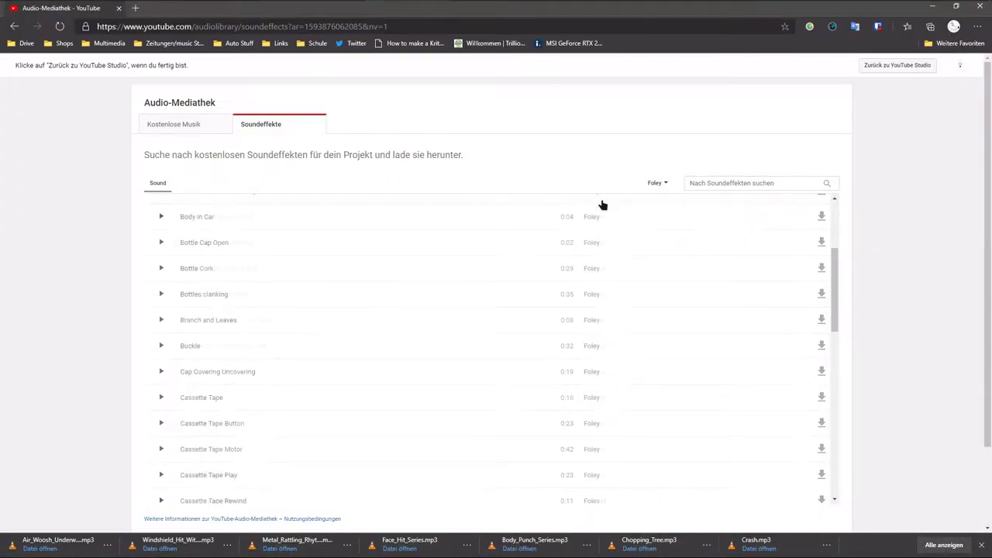
- Preview and download the Branch and Leaves effect, and import the file into the Cubase project on its own audio track
scroll(162, 318, down, 2)
click(162, 227)
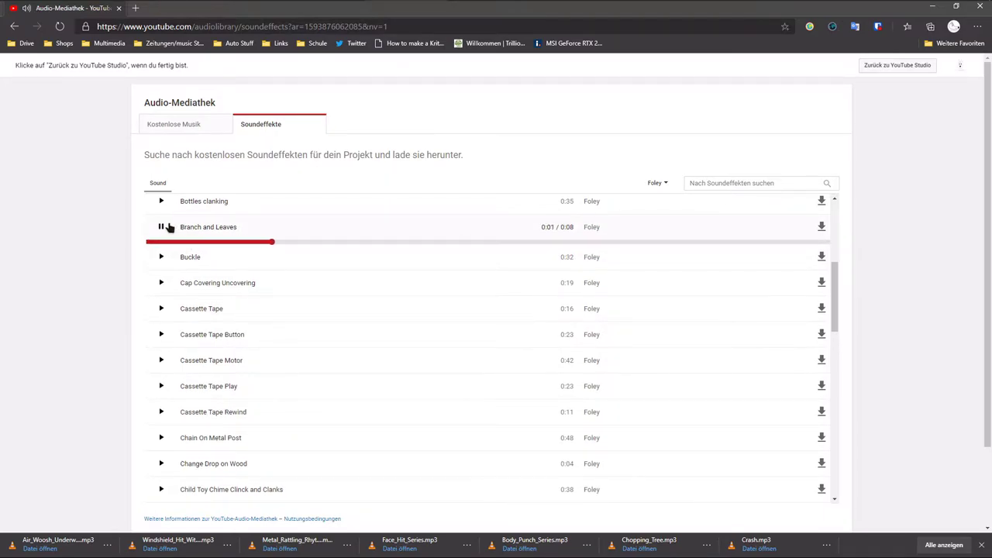
click(164, 228)
click(161, 228)
click(160, 228)
click(821, 227)
drag(54, 543, 67, 527)
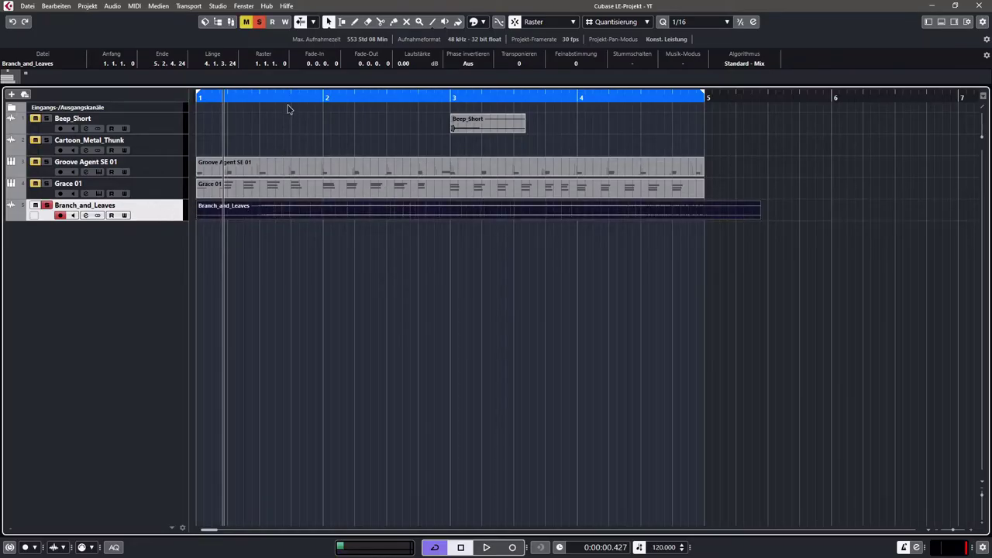
- Audition the soloed Branch_and_Leaves clip from within bar 1 and split it at 1.3.4
click(275, 95)
key(space)
key(space)
scroll(314, 209, up, 2)
key(3)
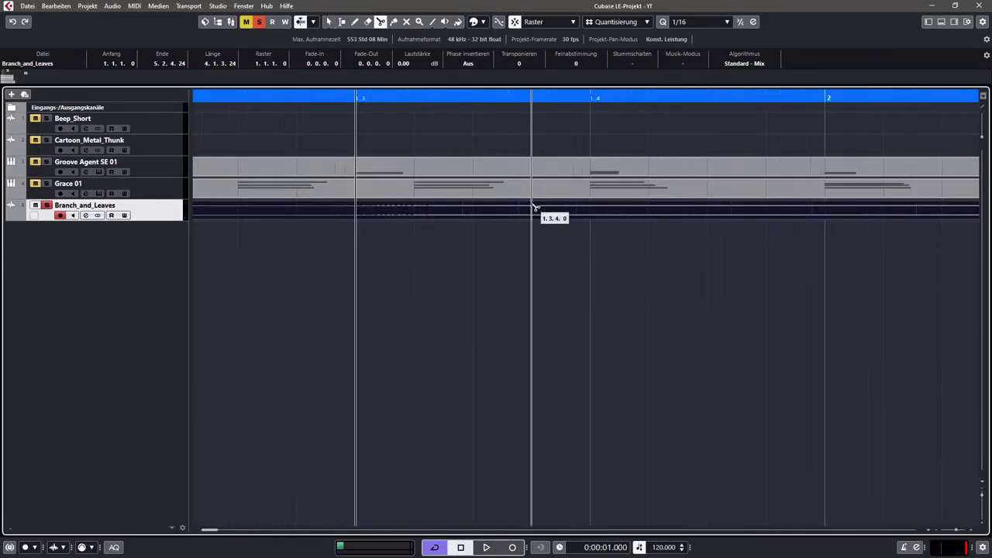
click(535, 208)
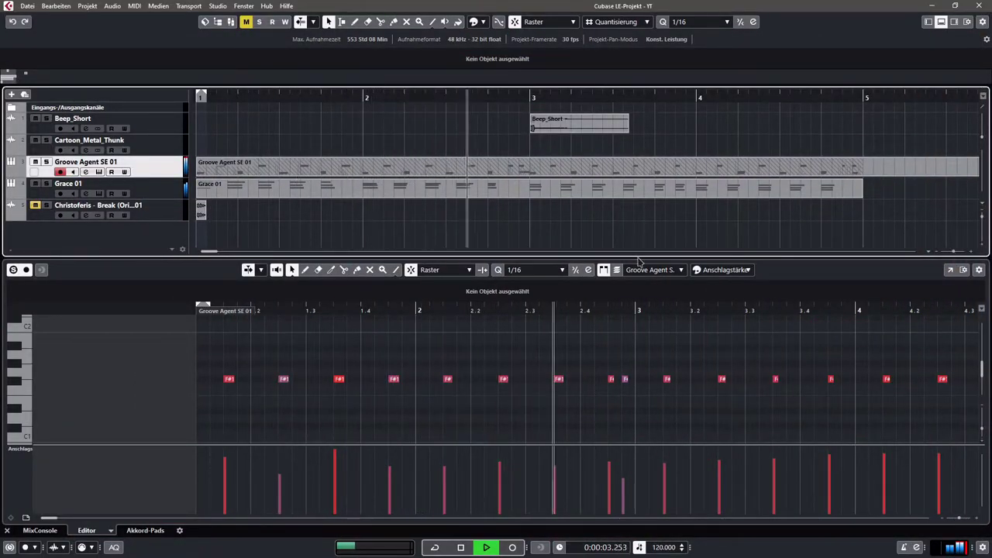
- Stop playback, check the last F#1 notes of the Groove Agent SE 01 part and close its note editor
key(space)
click(622, 364)
scroll(664, 388, right, 3)
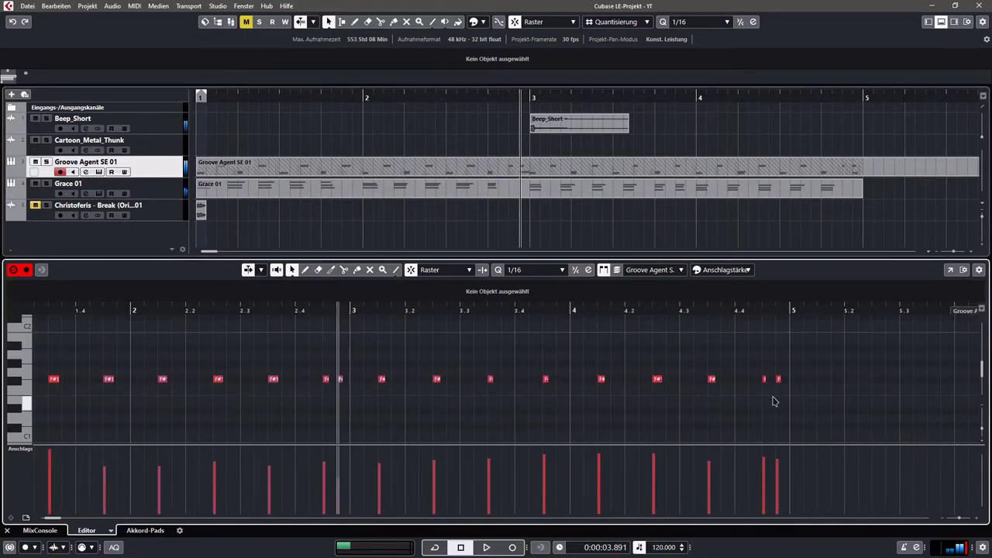
scroll(655, 384, up, 2)
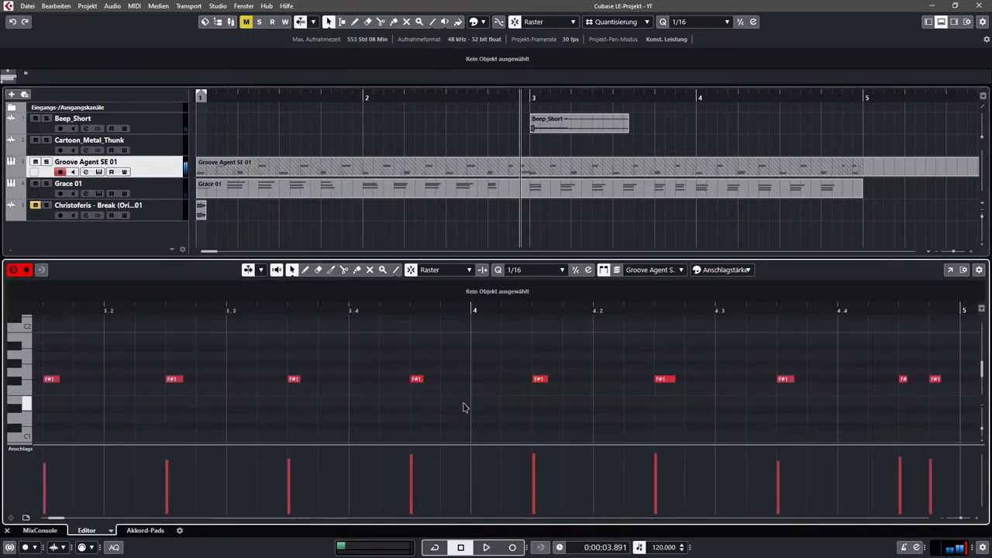
key(alt+F3)
key(alt+F3)
key(4)
click(348, 164)
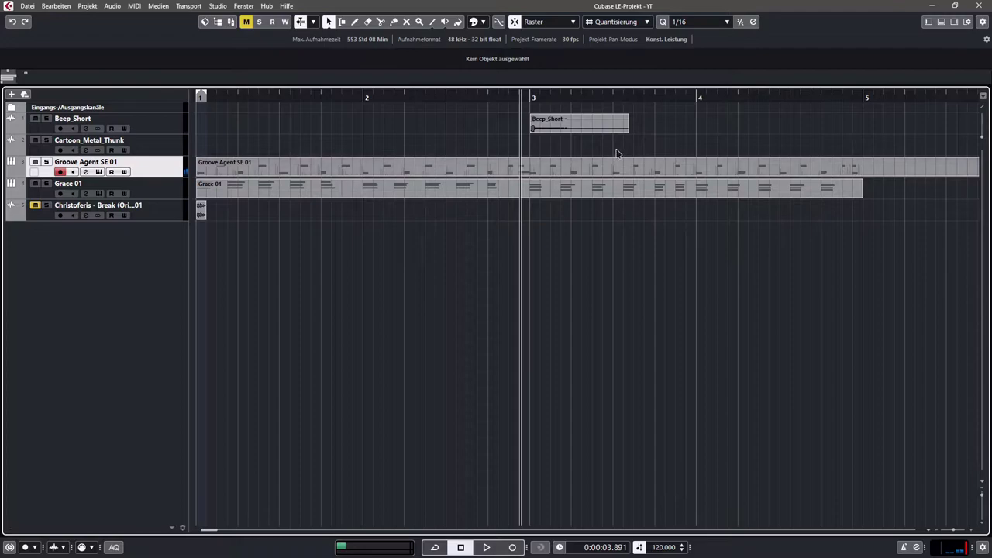
- Split the Groove Agent SE 01 part at bar 5 and delete the excess beyond it
scroll(618, 154, right, 4)
key(3)
click(547, 165)
key(1)
key(Delete)
scroll(199, 199, down, 5)
scroll(203, 222, up, 6)
scroll(234, 221, left, 1)
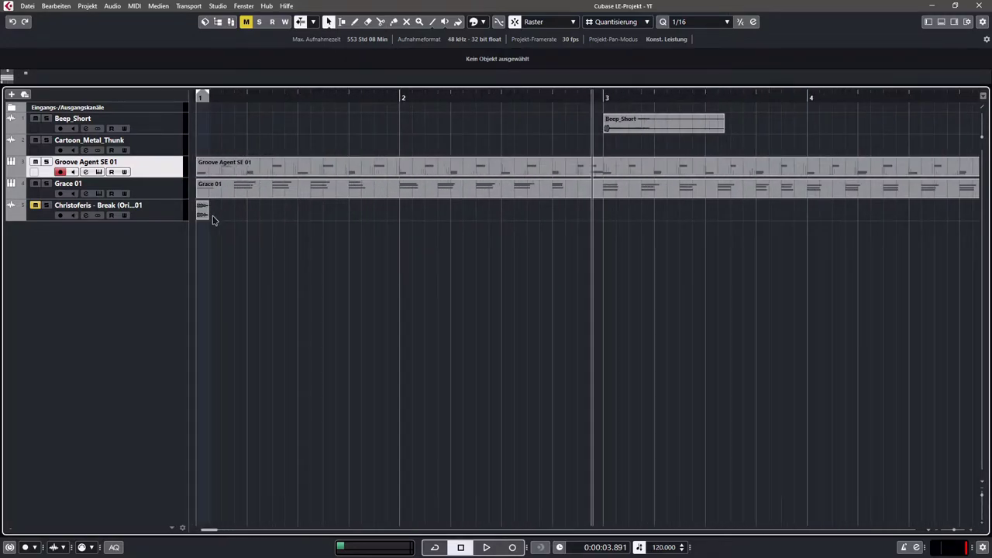
- Delete the muted break audio track below Grace 01 together with its clip
click(167, 211)
key(Delete)
key(Return)
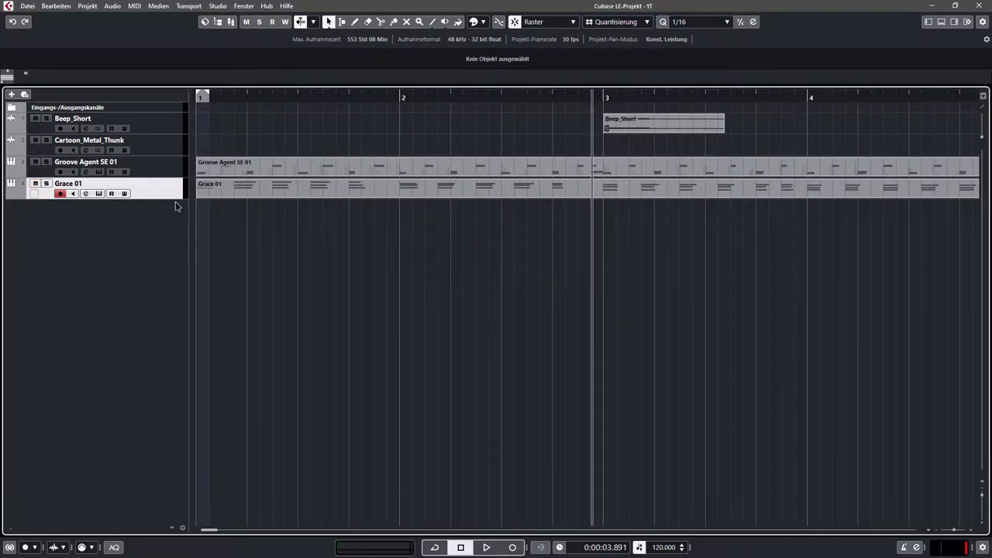
- Solo the Beep_Short track and audition its clip around bar 3
click(158, 125)
key(s)
key(space)
key(space)
click(540, 97)
key(space)
key(space)
scroll(580, 124, up, 4)
scroll(802, 146, right, 2)
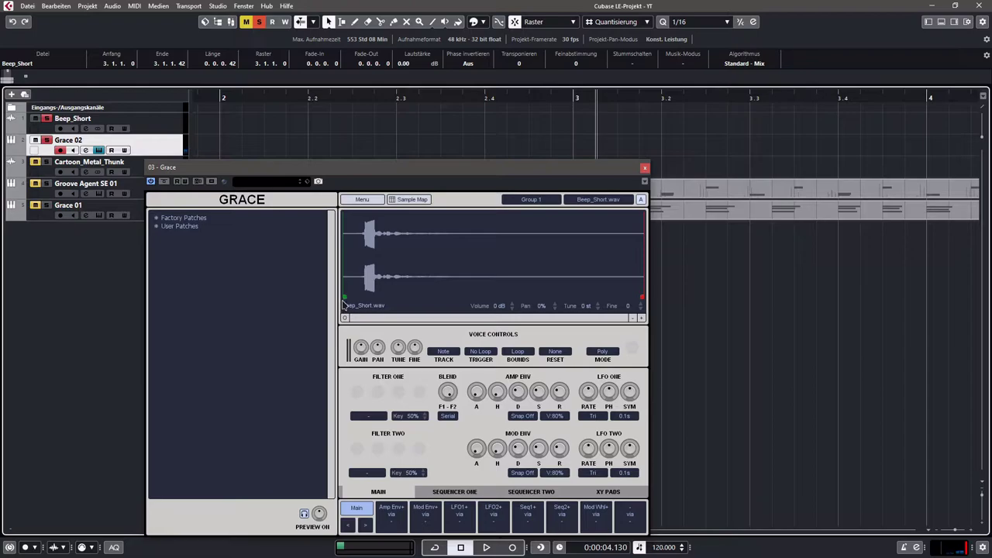
- Set the voice trigger mode of the Beep_Short sample in Grace 02 to Loop Continuous
click(481, 351)
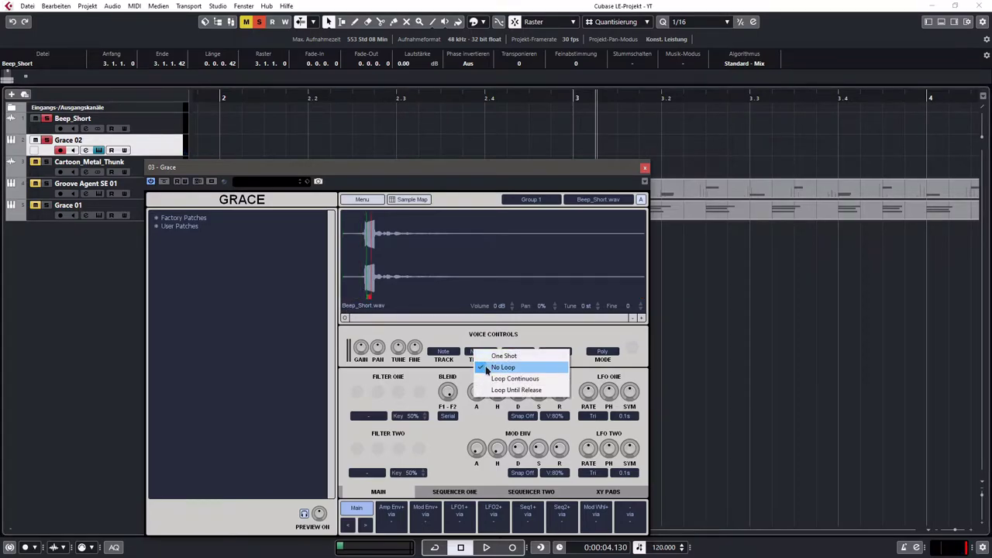
click(504, 359)
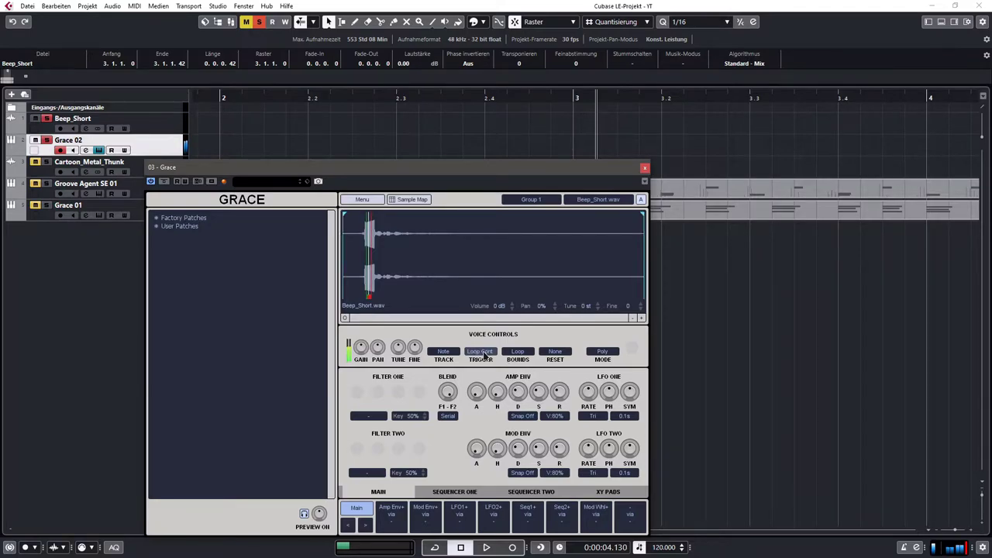
scroll(439, 282, up, 3)
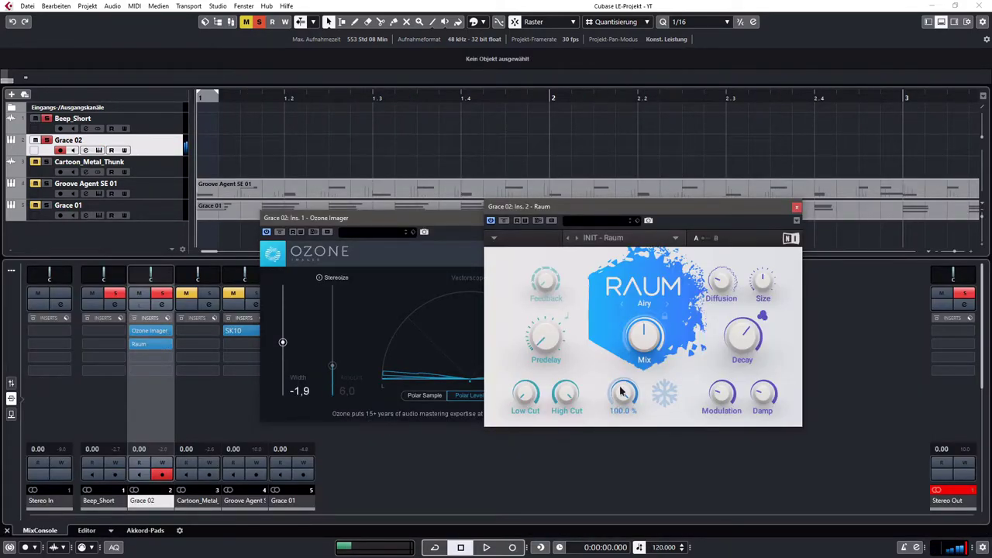
- Close the Raum and Ozone Imager effect windows and the mixer, and show the whole arrangement
click(796, 206)
click(586, 225)
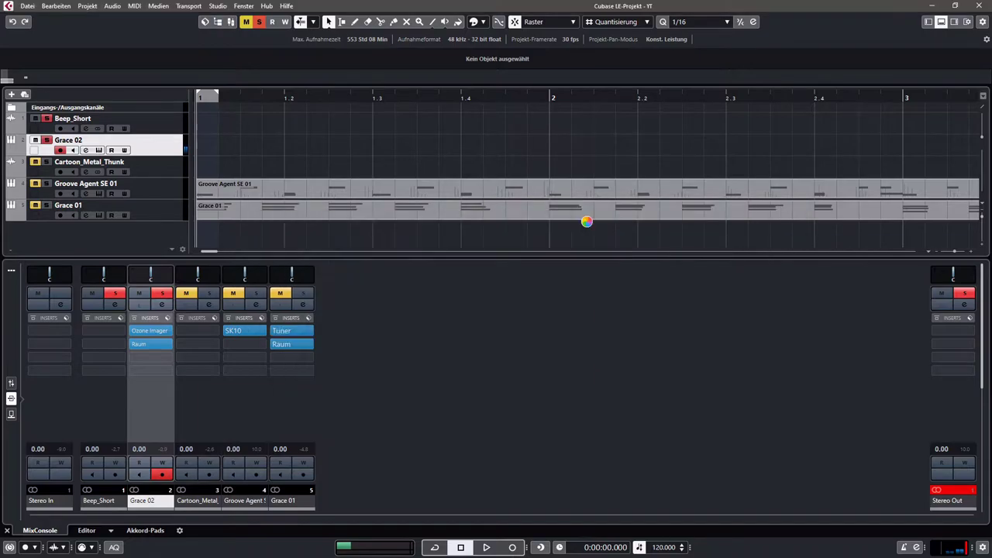
key(ctrl+alt+e)
key(g)
key(g)
key(g)
key(g)
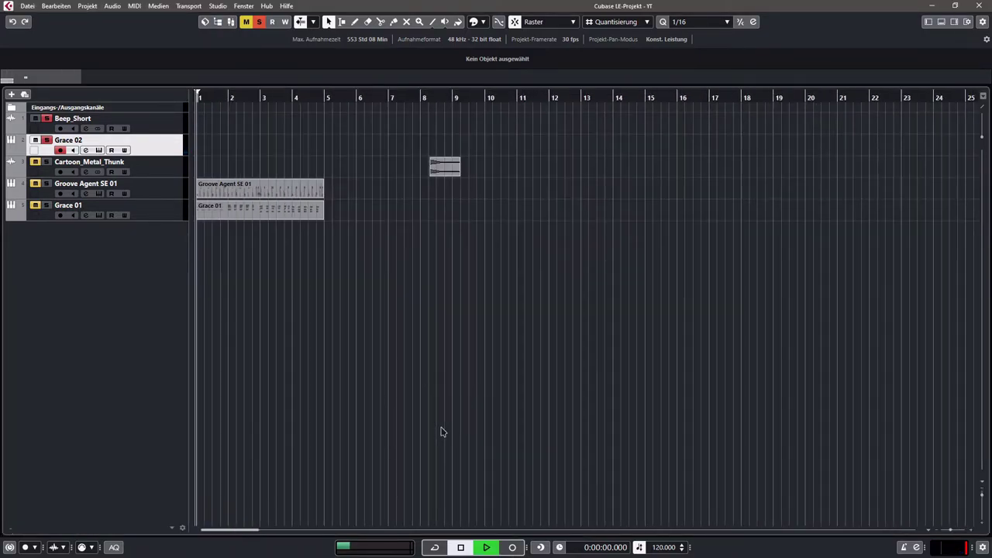